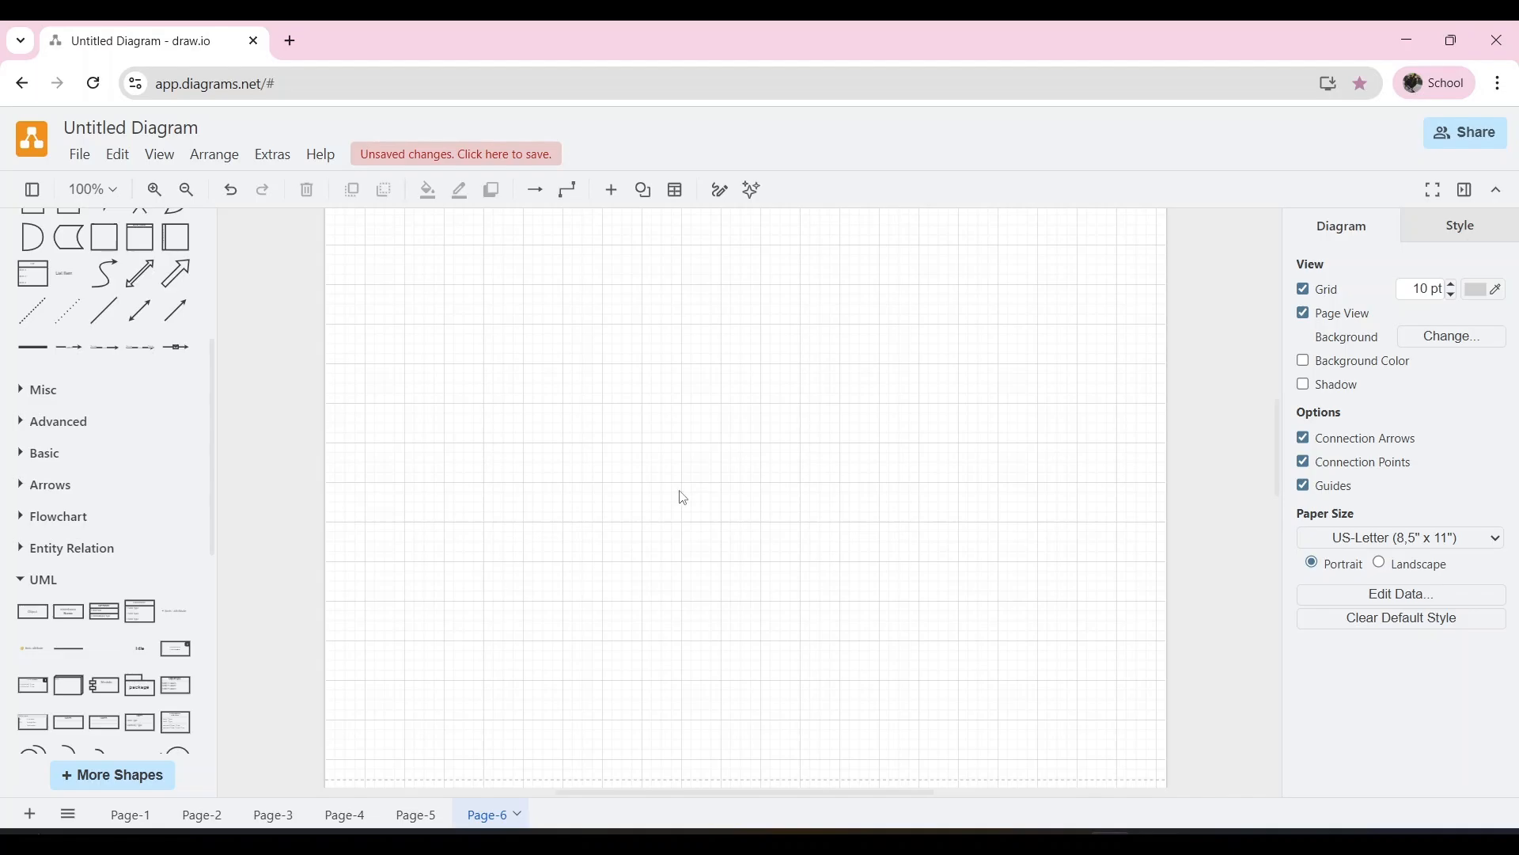
# Place a UML class shape with name, field and method compartments on the blank page
pyautogui.click(102, 587)
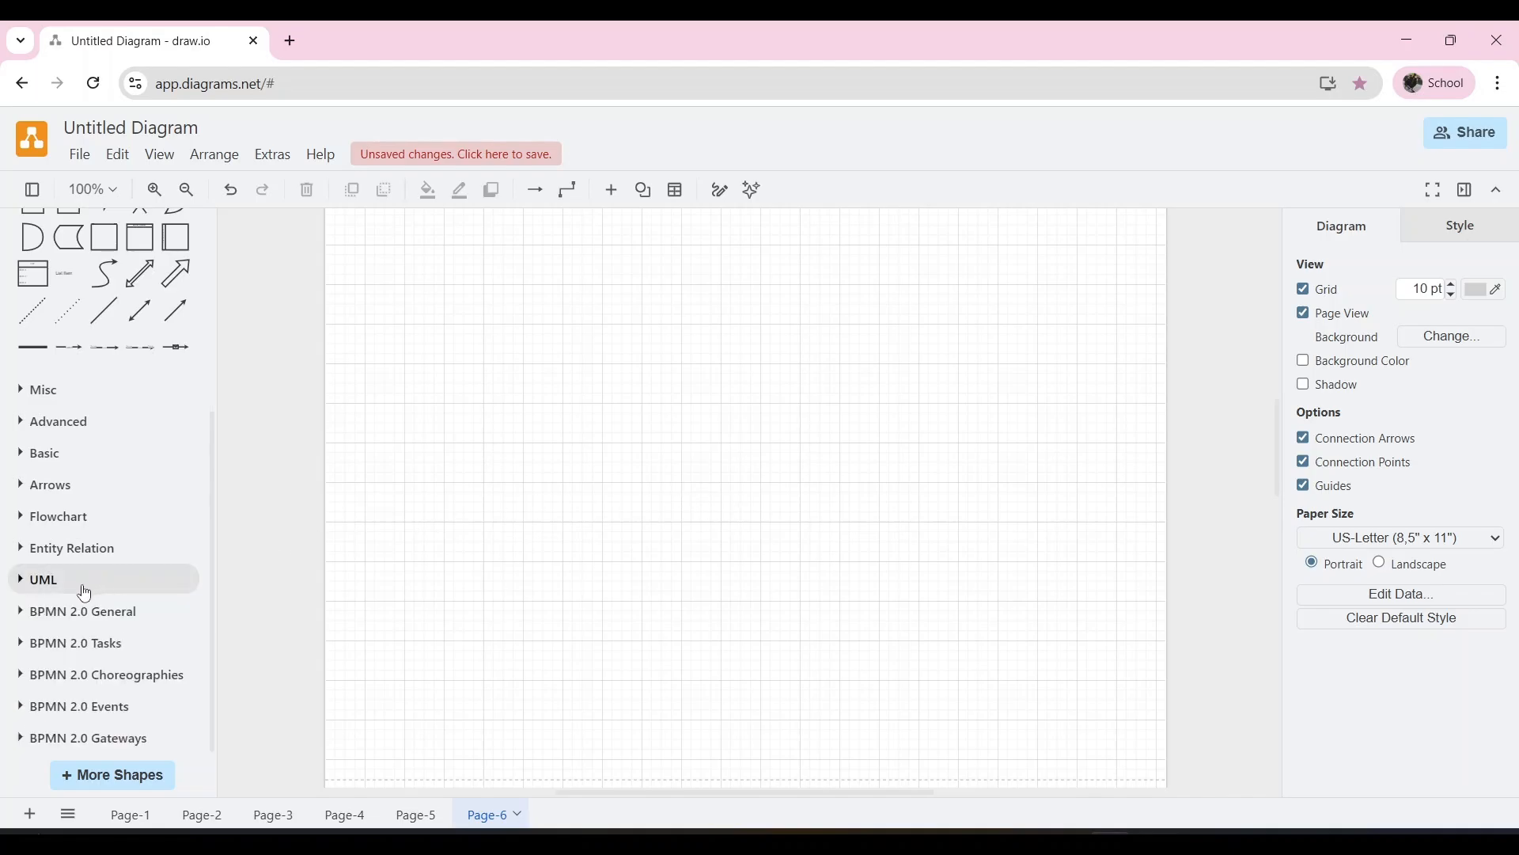
pyautogui.click(83, 590)
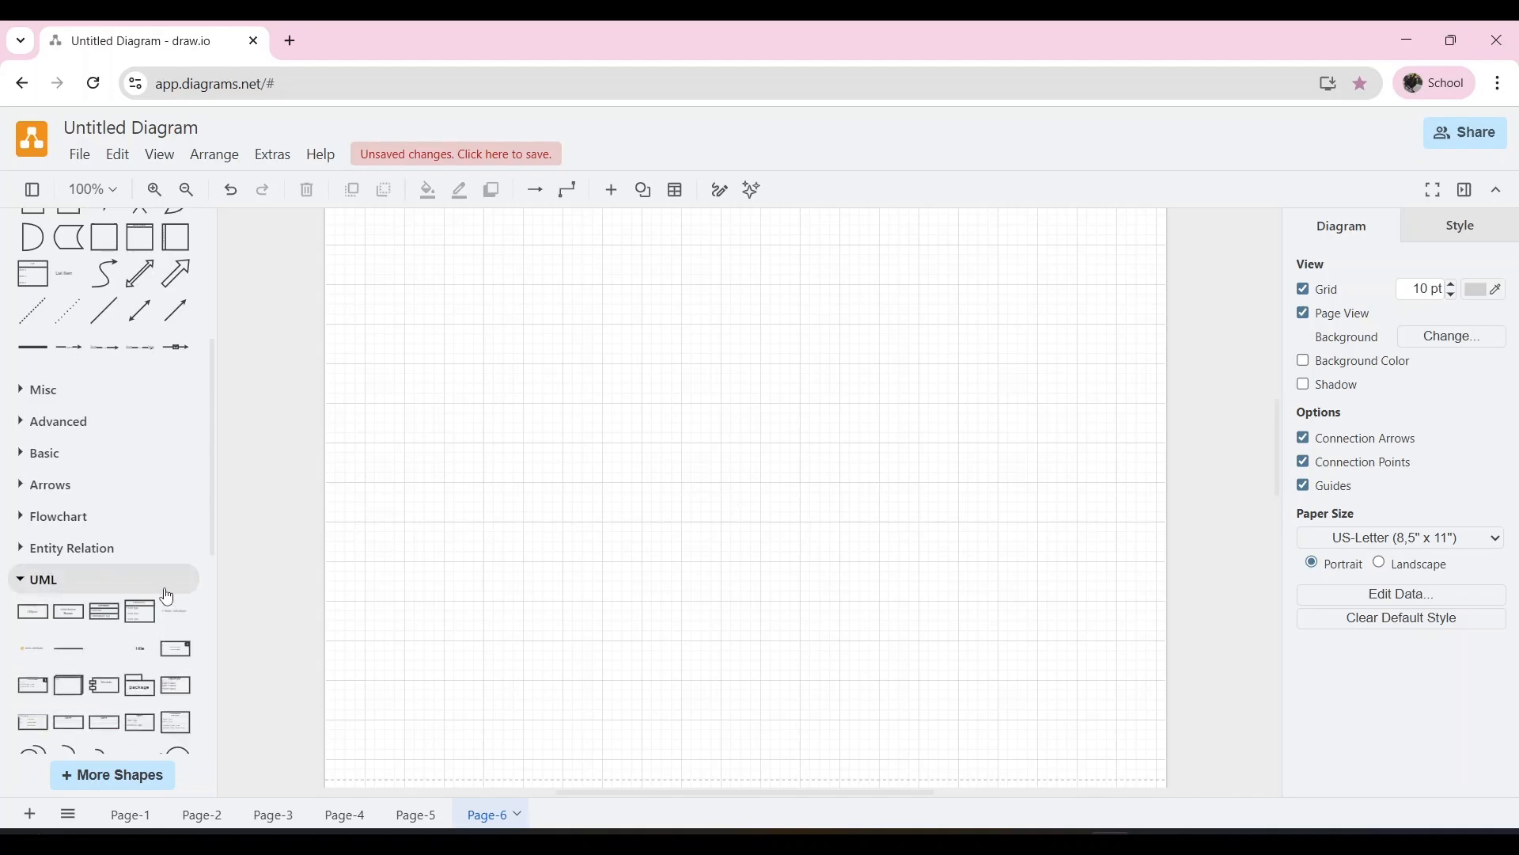
pyautogui.click(99, 627)
pyautogui.click(658, 638)
pyautogui.moveTo(765, 496); pyautogui.dragTo(618, 467)
pyautogui.hotkey('ctrl', 'z')
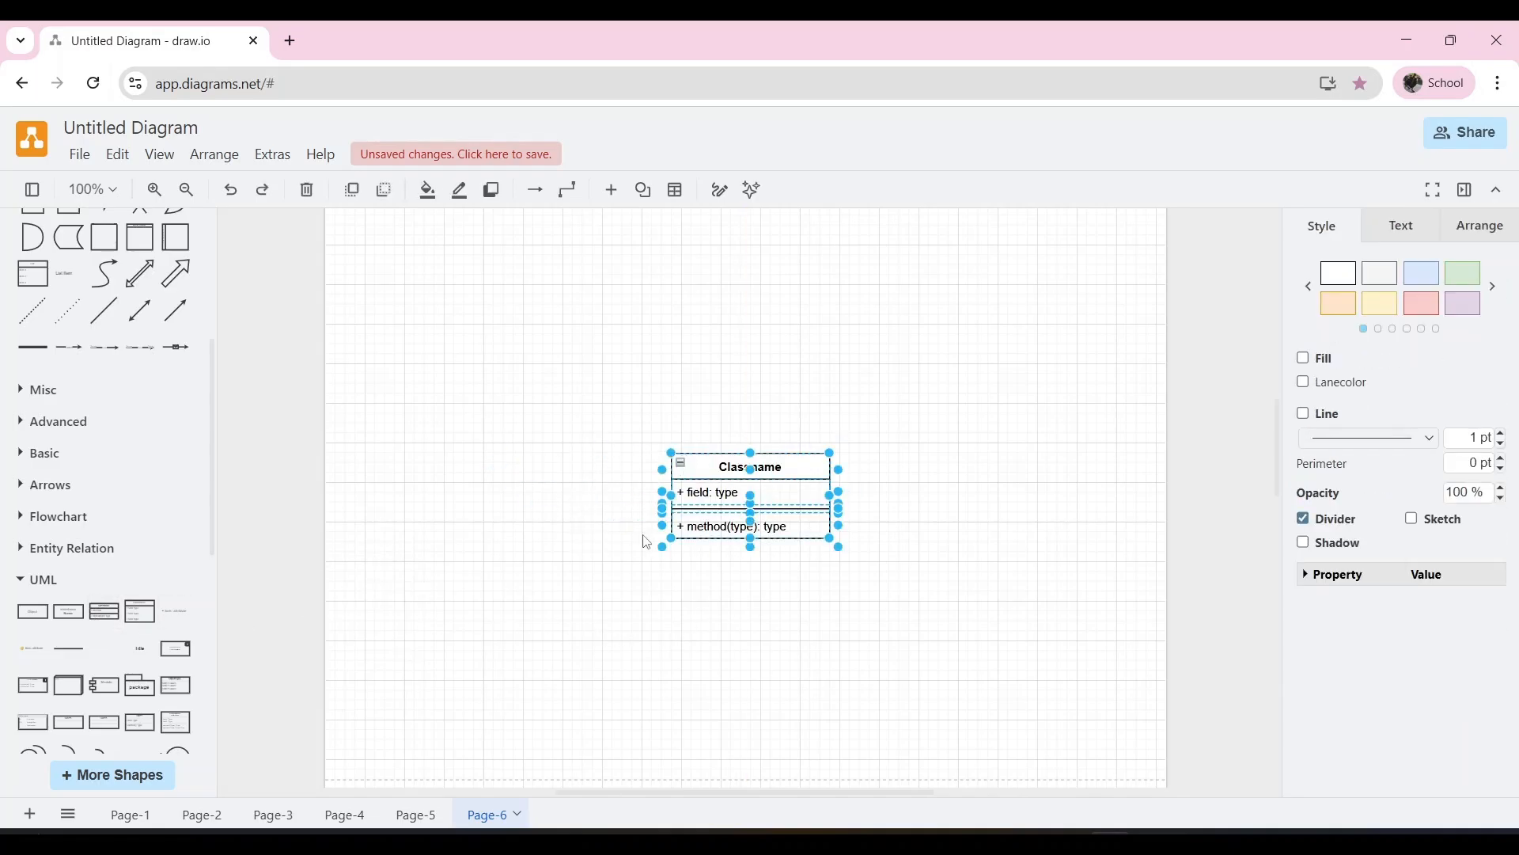
pyautogui.click(664, 577)
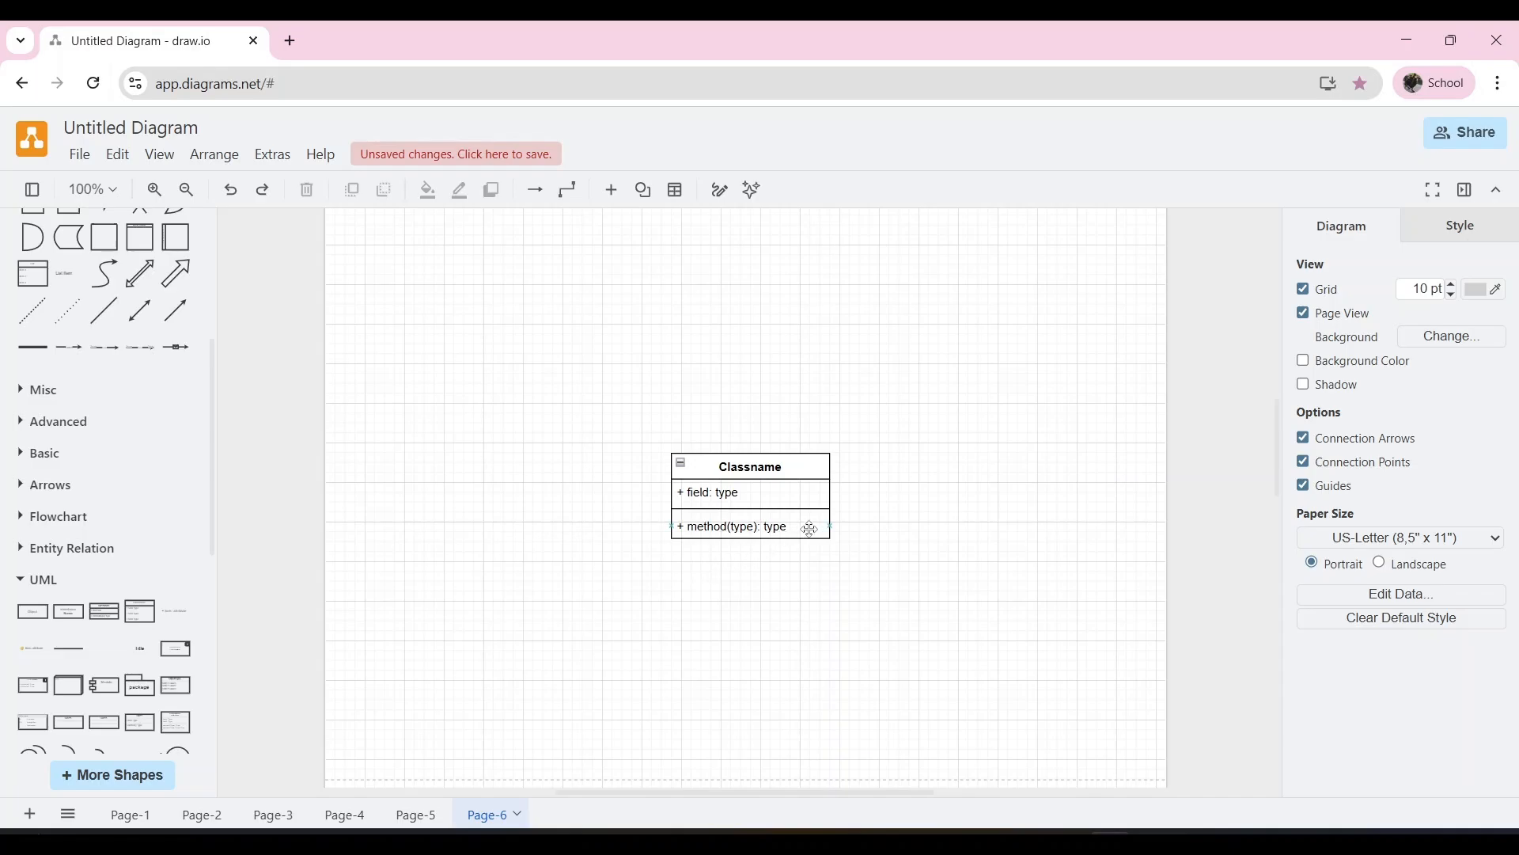
# Examine the editable class name, field and method texts of the placed class shape
pyautogui.doubleClick(784, 466)
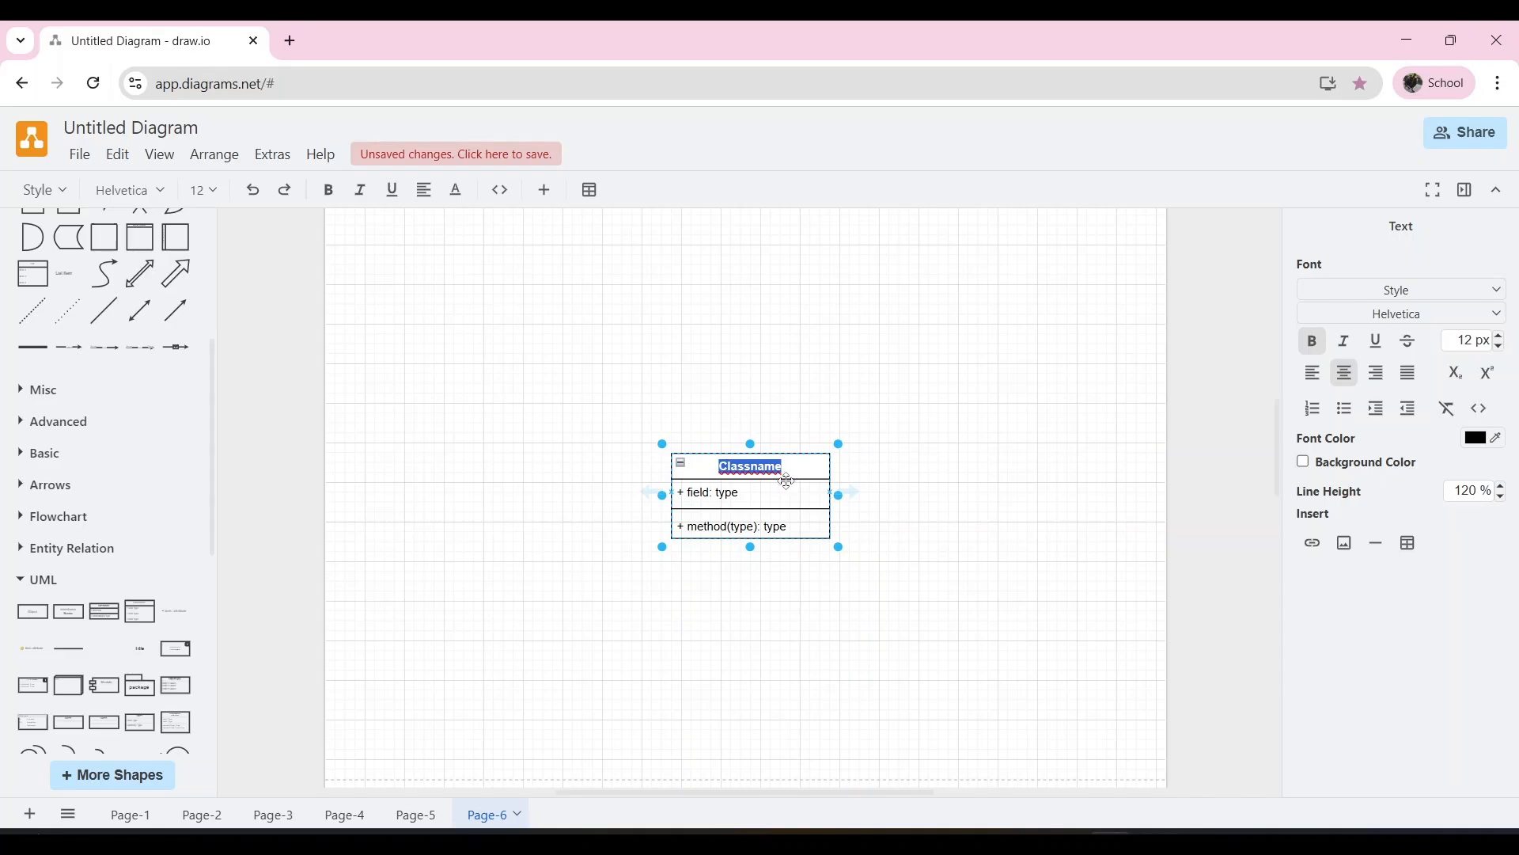
pyautogui.click(771, 497)
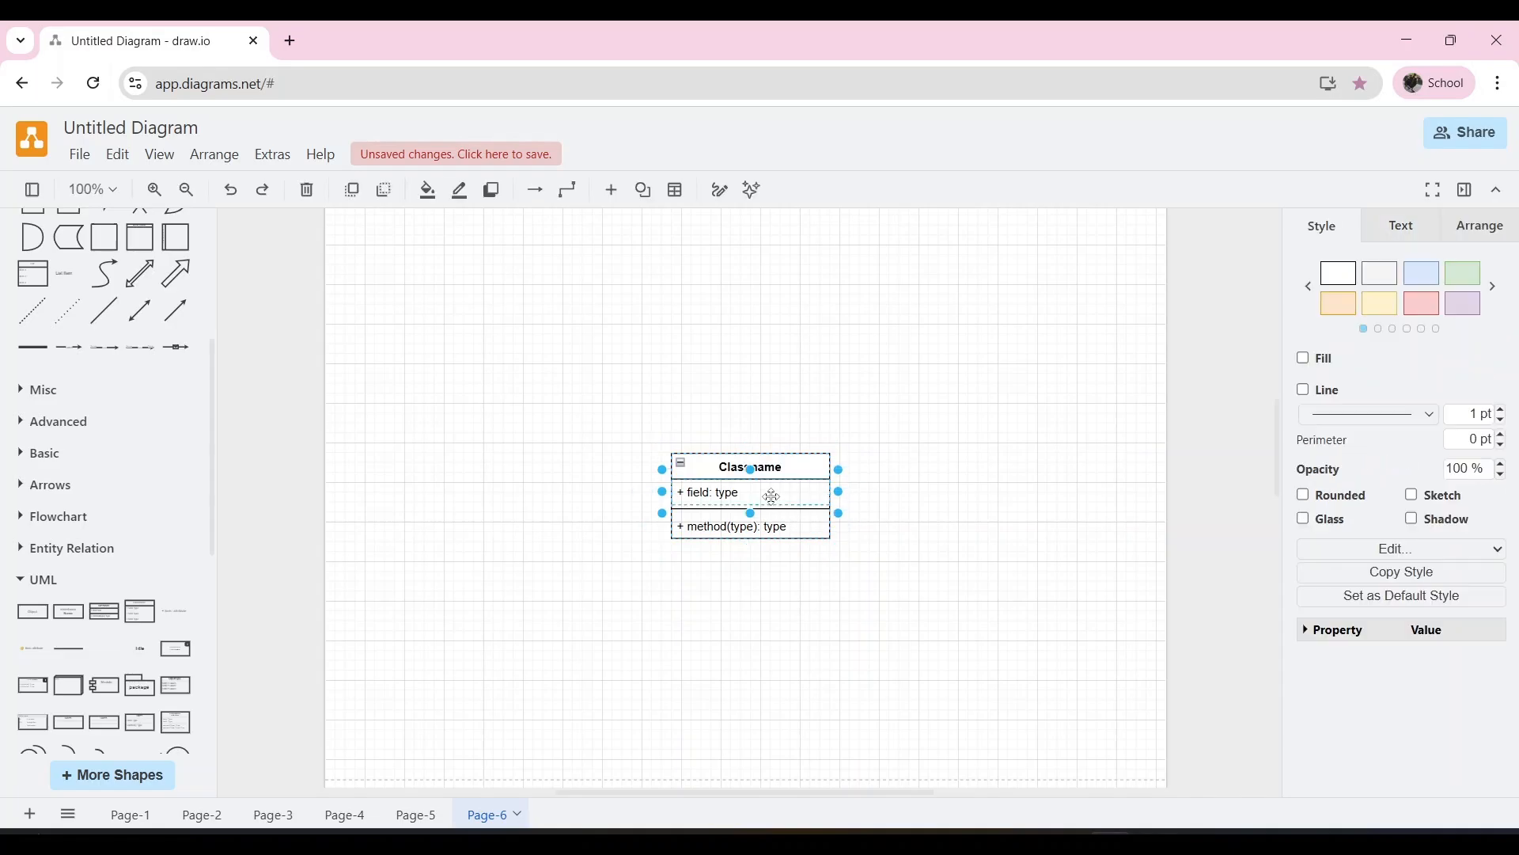
pyautogui.doubleClick(773, 497)
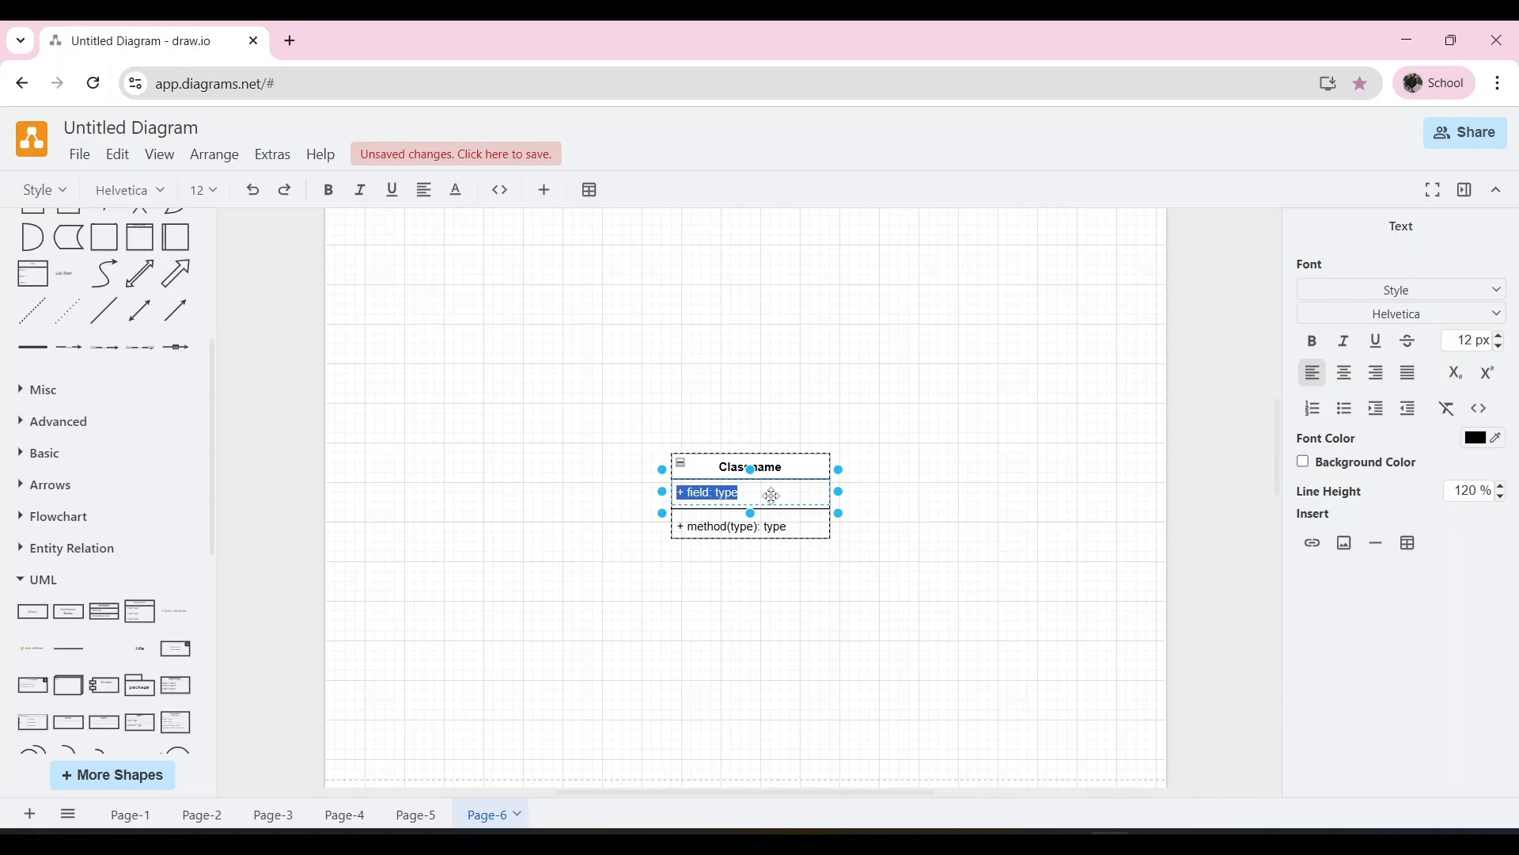
pyautogui.doubleClick(773, 526)
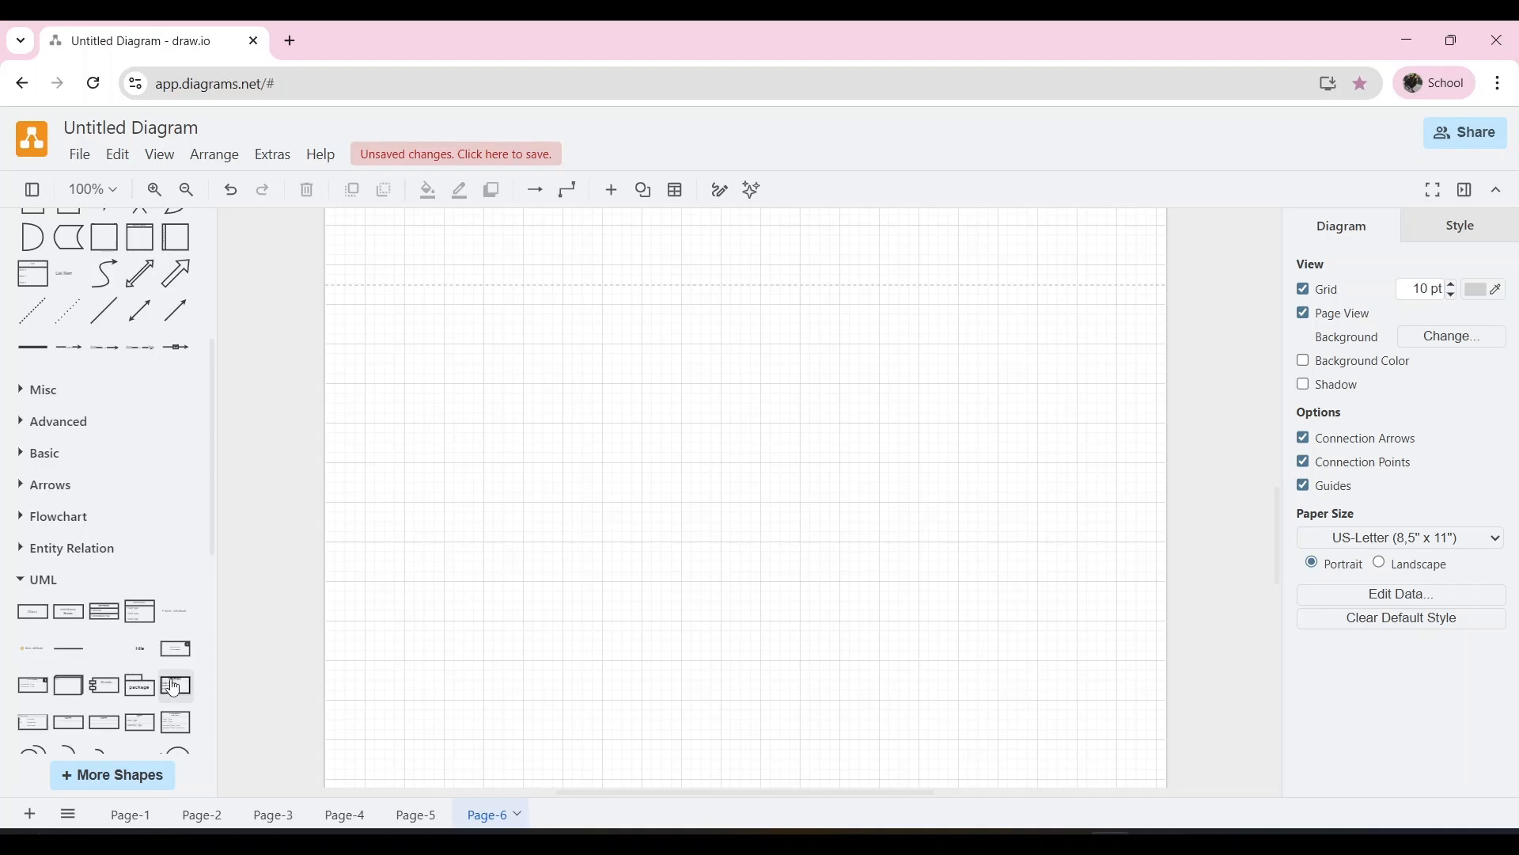
# Add another three-compartment UML class shape in the empty area below and name it Book
pyautogui.click(105, 610)
pyautogui.moveTo(791, 467); pyautogui.dragTo(657, 444)
pyautogui.press('F2')
pyautogui.write('Bo')
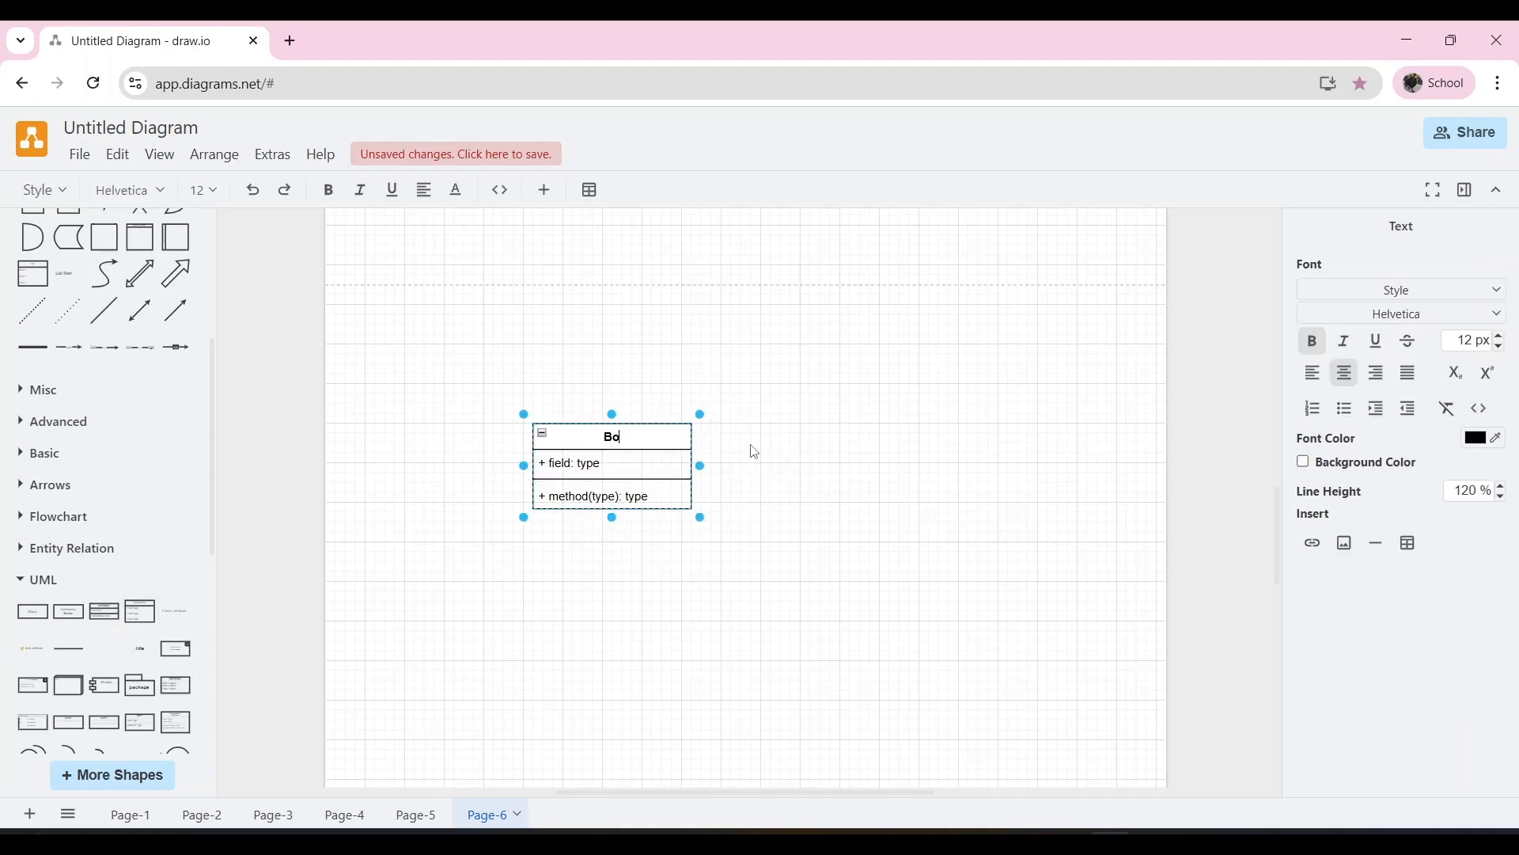
pyautogui.write('ok')
# Replace the Book class's placeholder field with the private attribute "- Title: String"
pyautogui.click(631, 467)
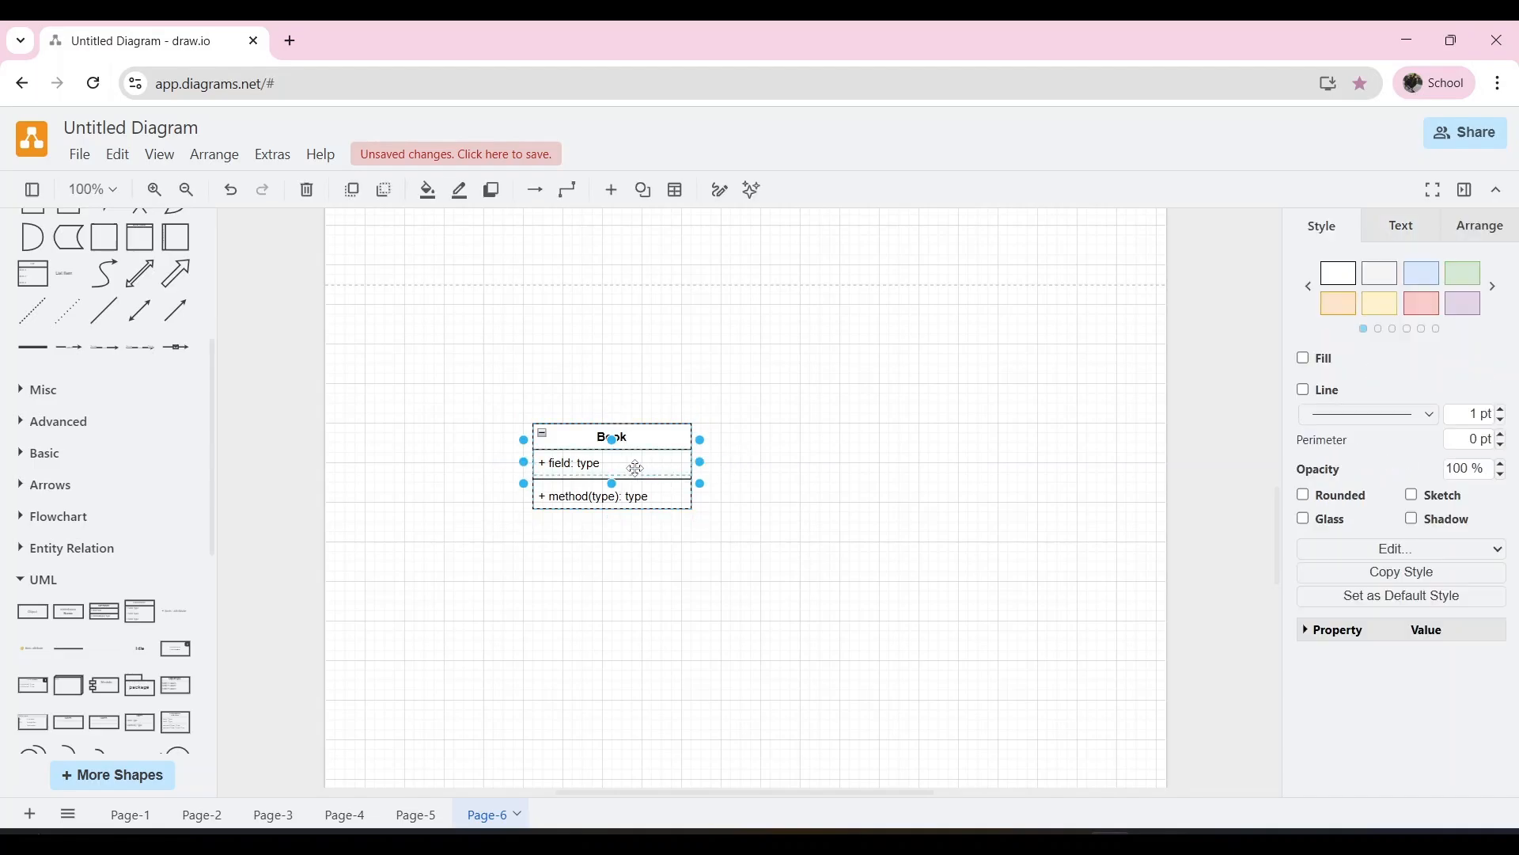
pyautogui.doubleClick(631, 467)
pyautogui.write('-')
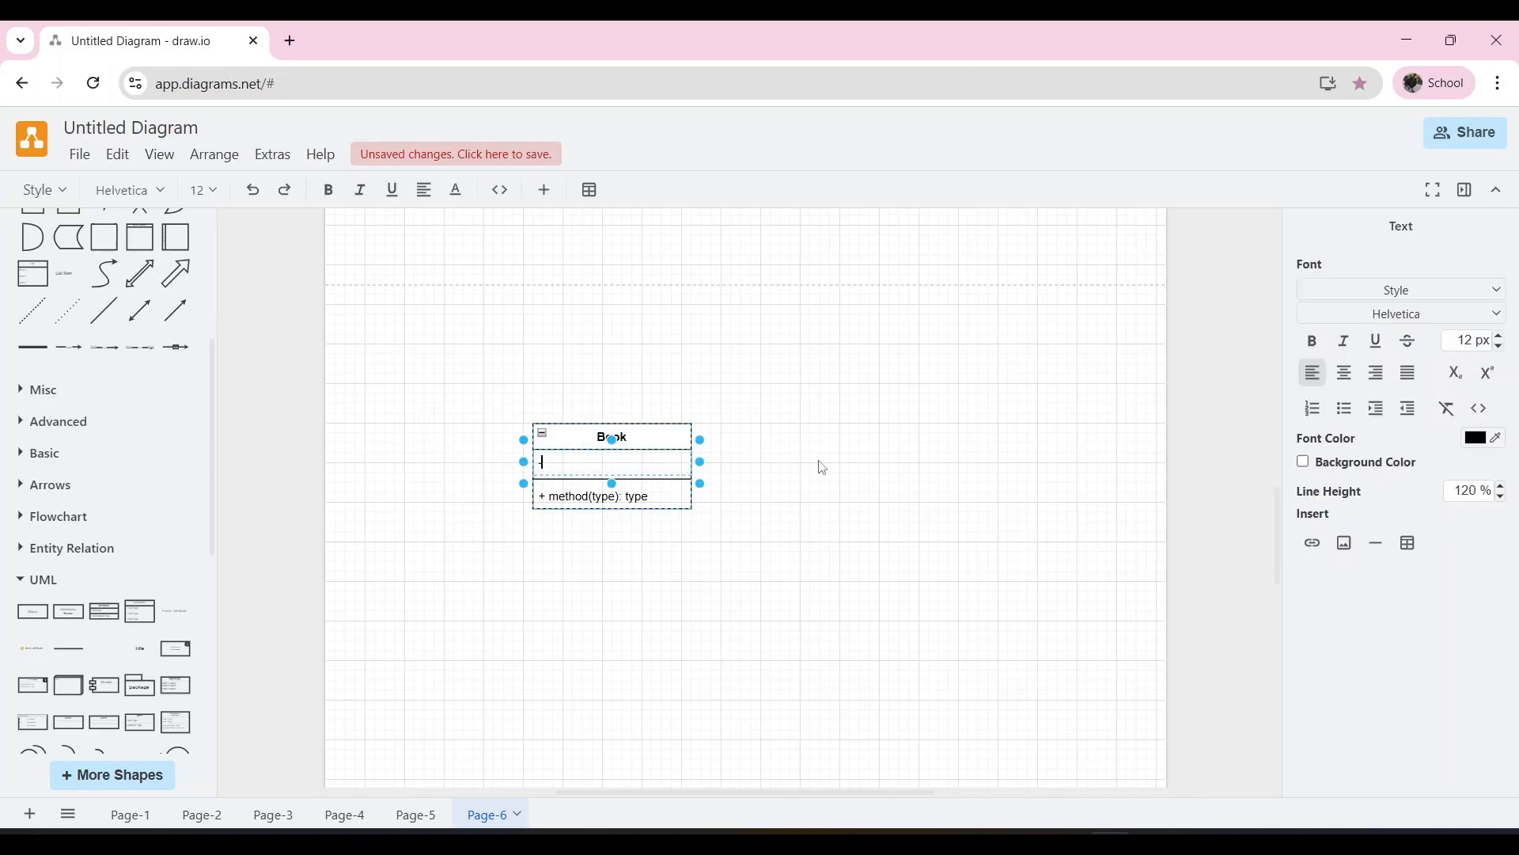
pyautogui.write(' Title: Strinbg')
pyautogui.press('BackSpace')
pyautogui.press('BackSpace')
pyautogui.write('g')
pyautogui.press('Return')
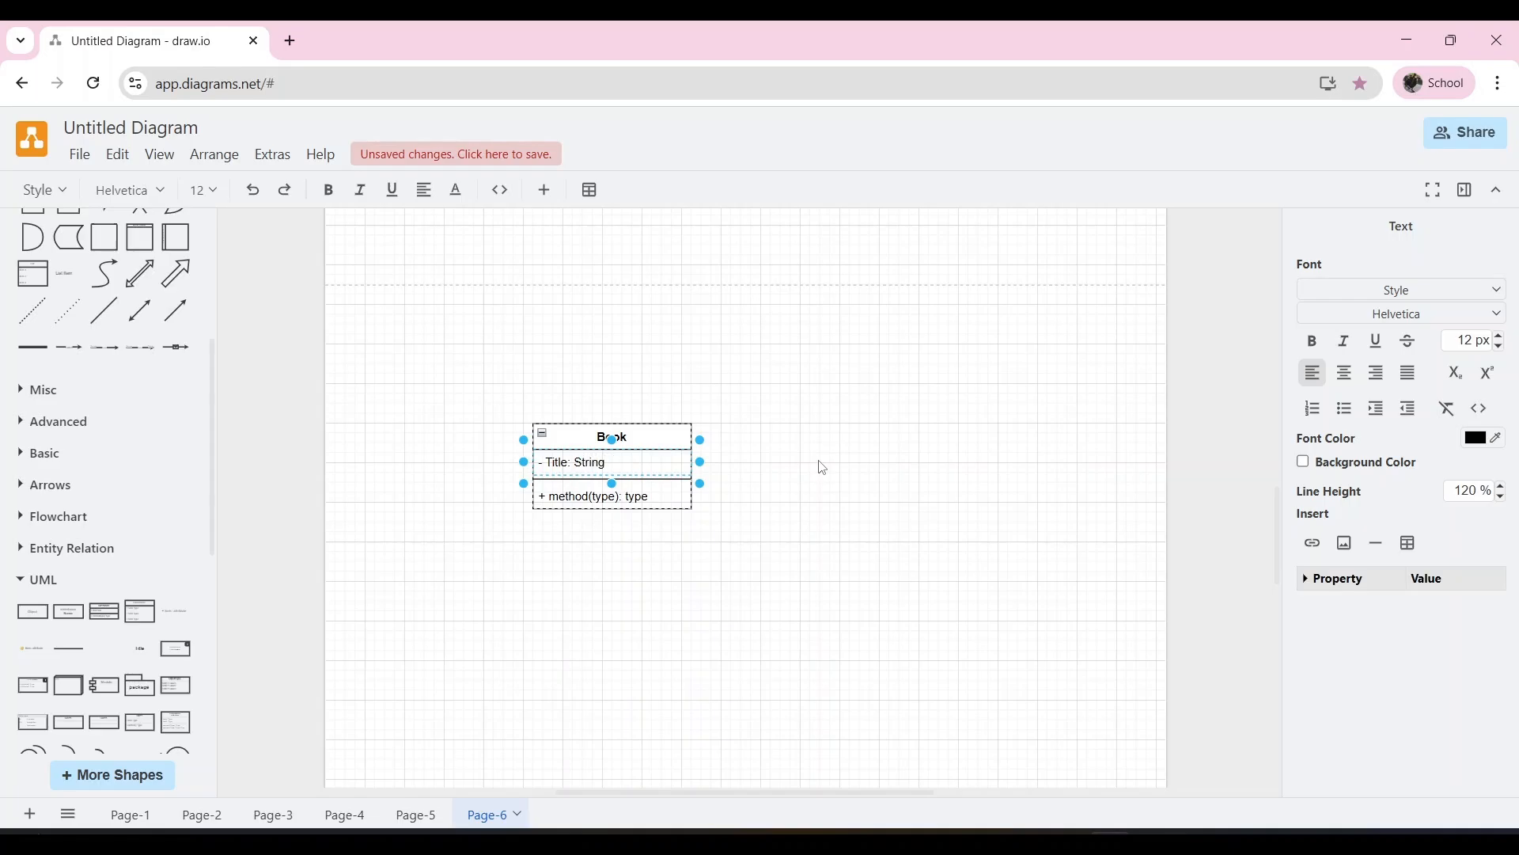
# Add the attributes "- ISBN: It" and "- isAvailable: Boolean" below Title in the Book class
pyautogui.write('-ISBN')
pyautogui.press('Left')
pyautogui.press('Left')
pyautogui.press('Left')
pyautogui.press('End')
pyautogui.write(': Int')
pyautogui.press('Return')
pyautogui.write('- isAvailable: Boolea')
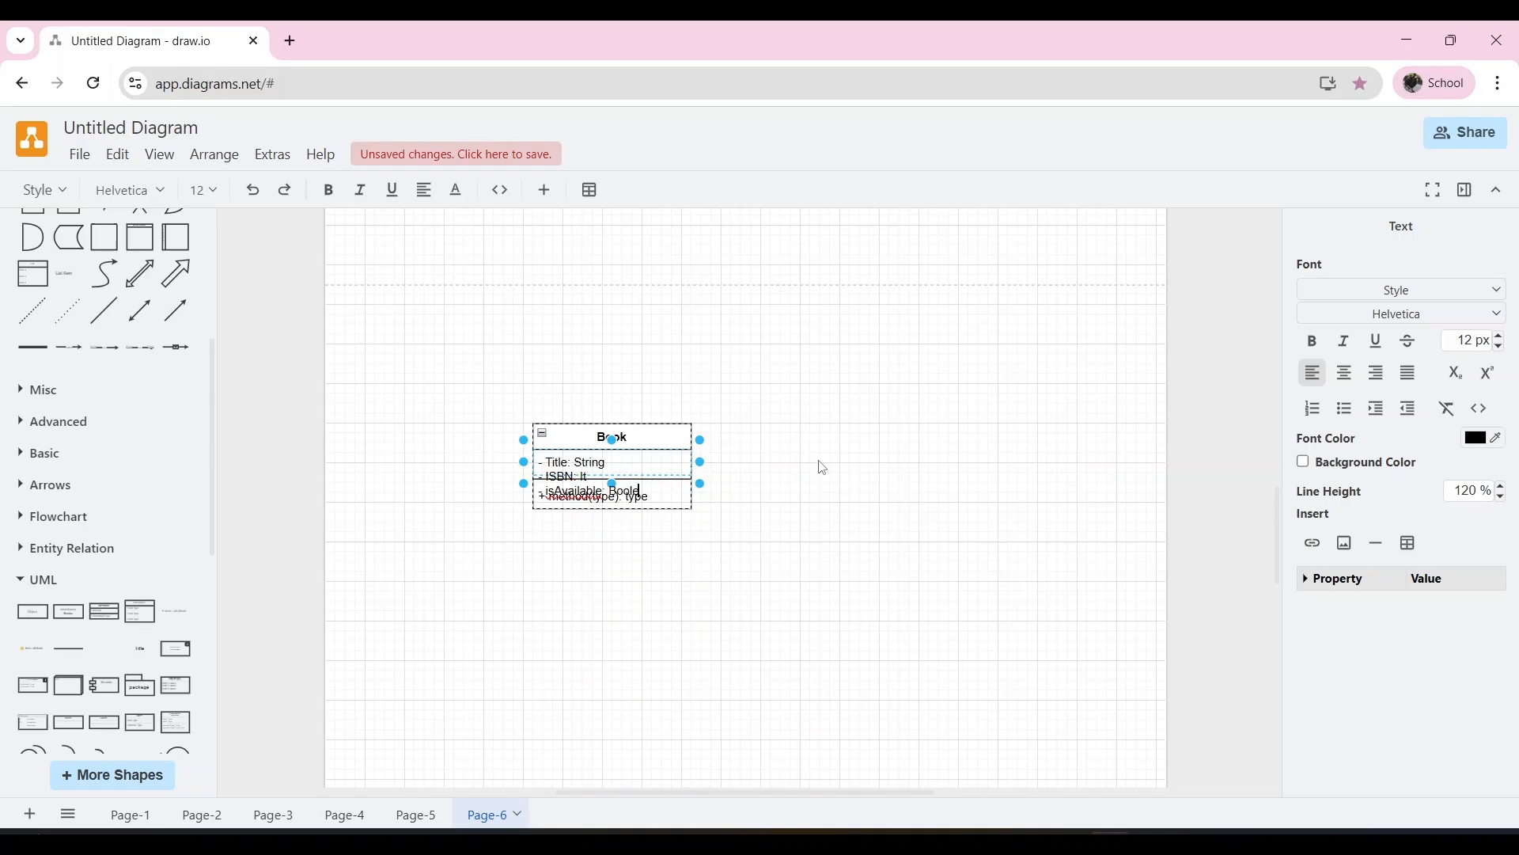
pyautogui.write('n')
pyautogui.click(888, 479)
# Enlarge the Book class's attribute compartment downward so all three attribute lines fit
pyautogui.click(615, 466)
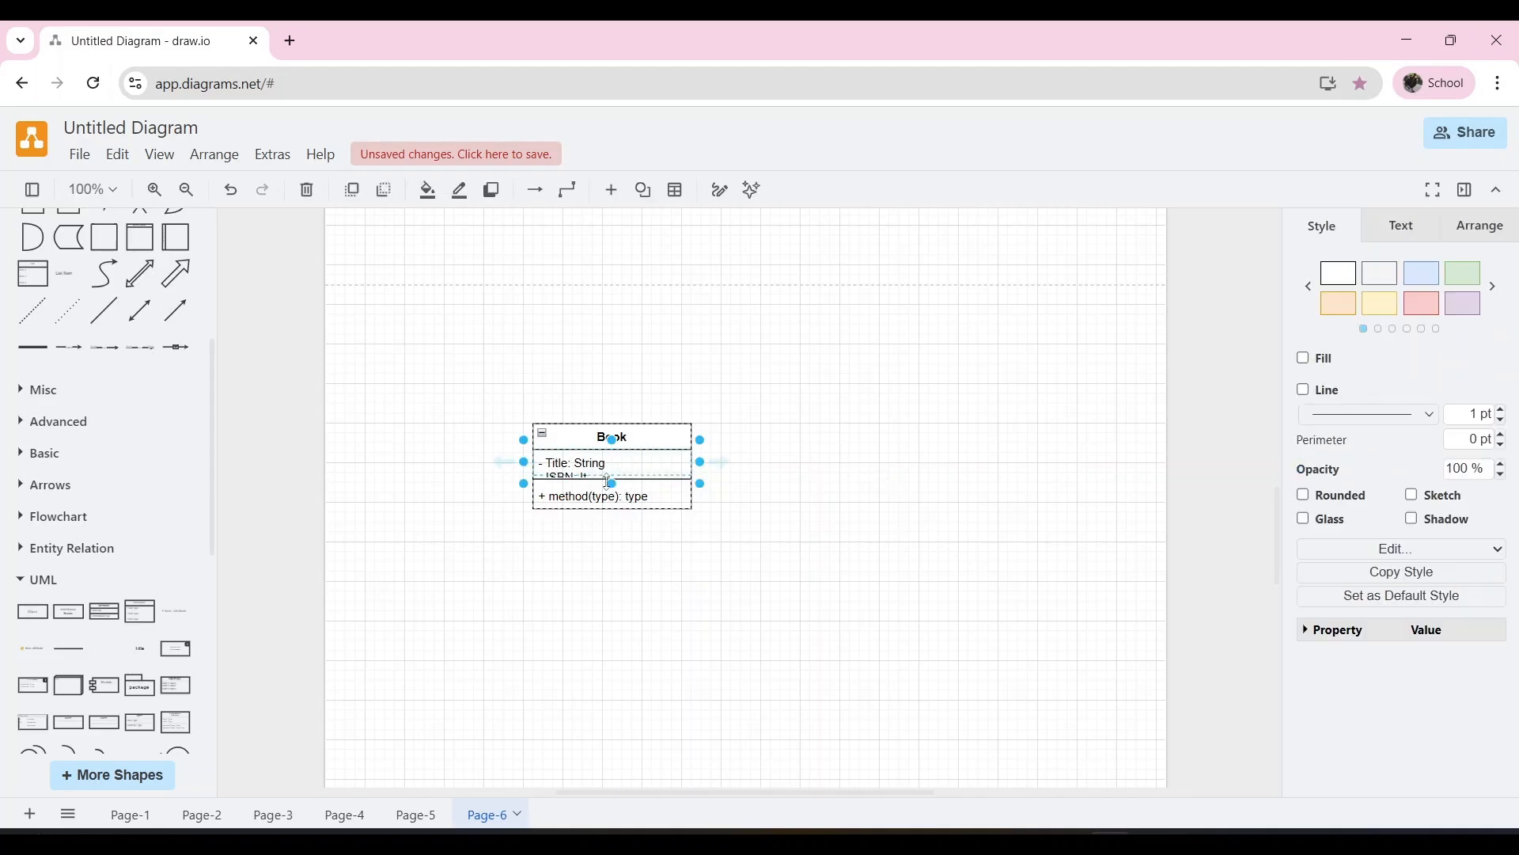
pyautogui.click(608, 496)
pyautogui.moveTo(607, 496); pyautogui.dragTo(608, 514)
pyautogui.click(868, 509)
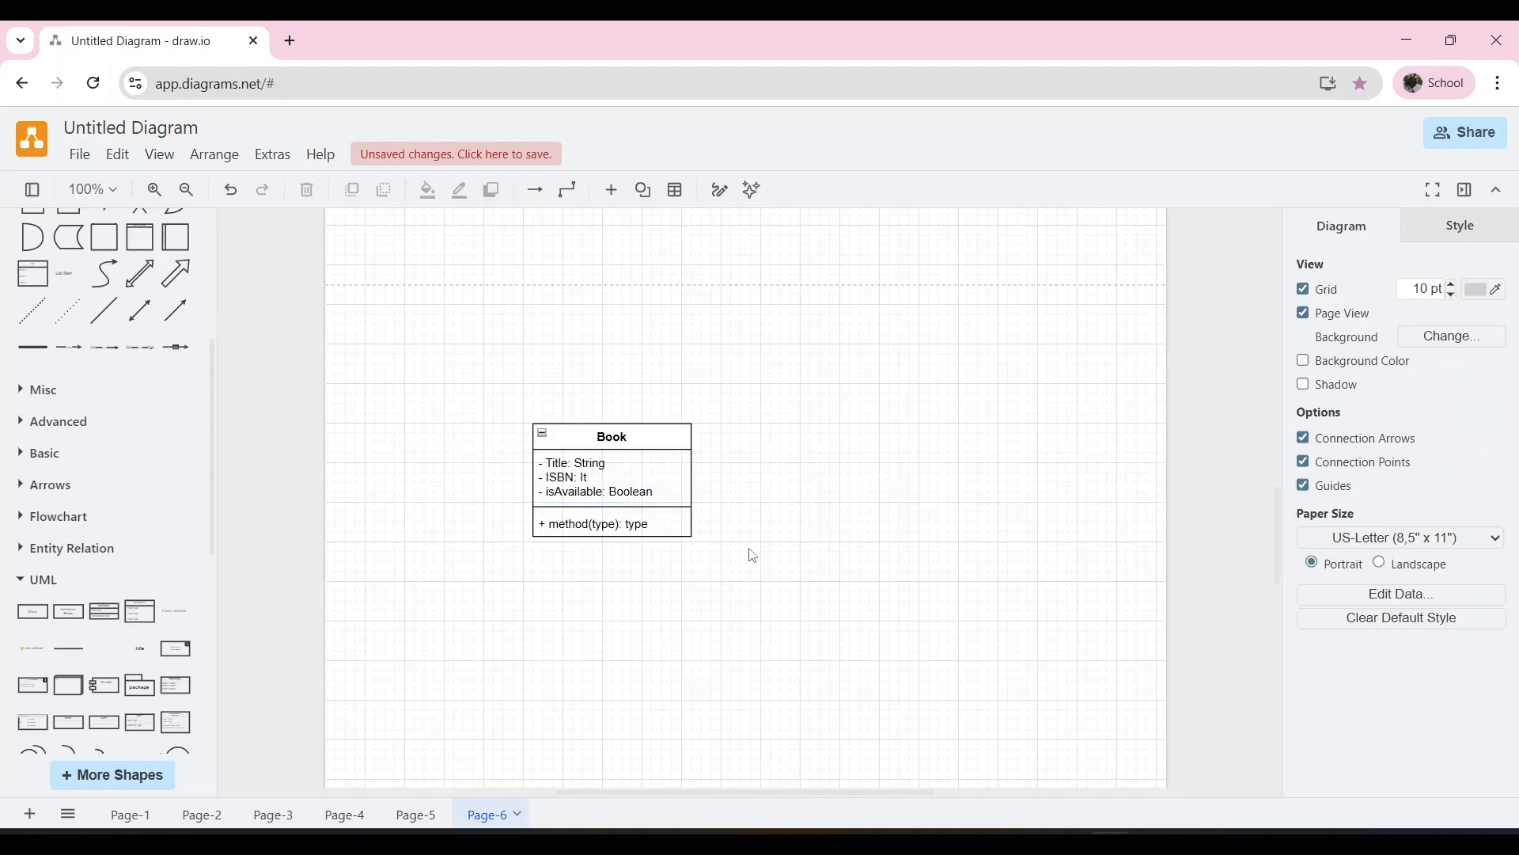
# Replace Book's placeholder method with "+ Checkout()" and "+returnBook()", and enlarge the method compartment to fit both lines
pyautogui.click(648, 534)
pyautogui.doubleClick(649, 535)
pyautogui.write('+ C')
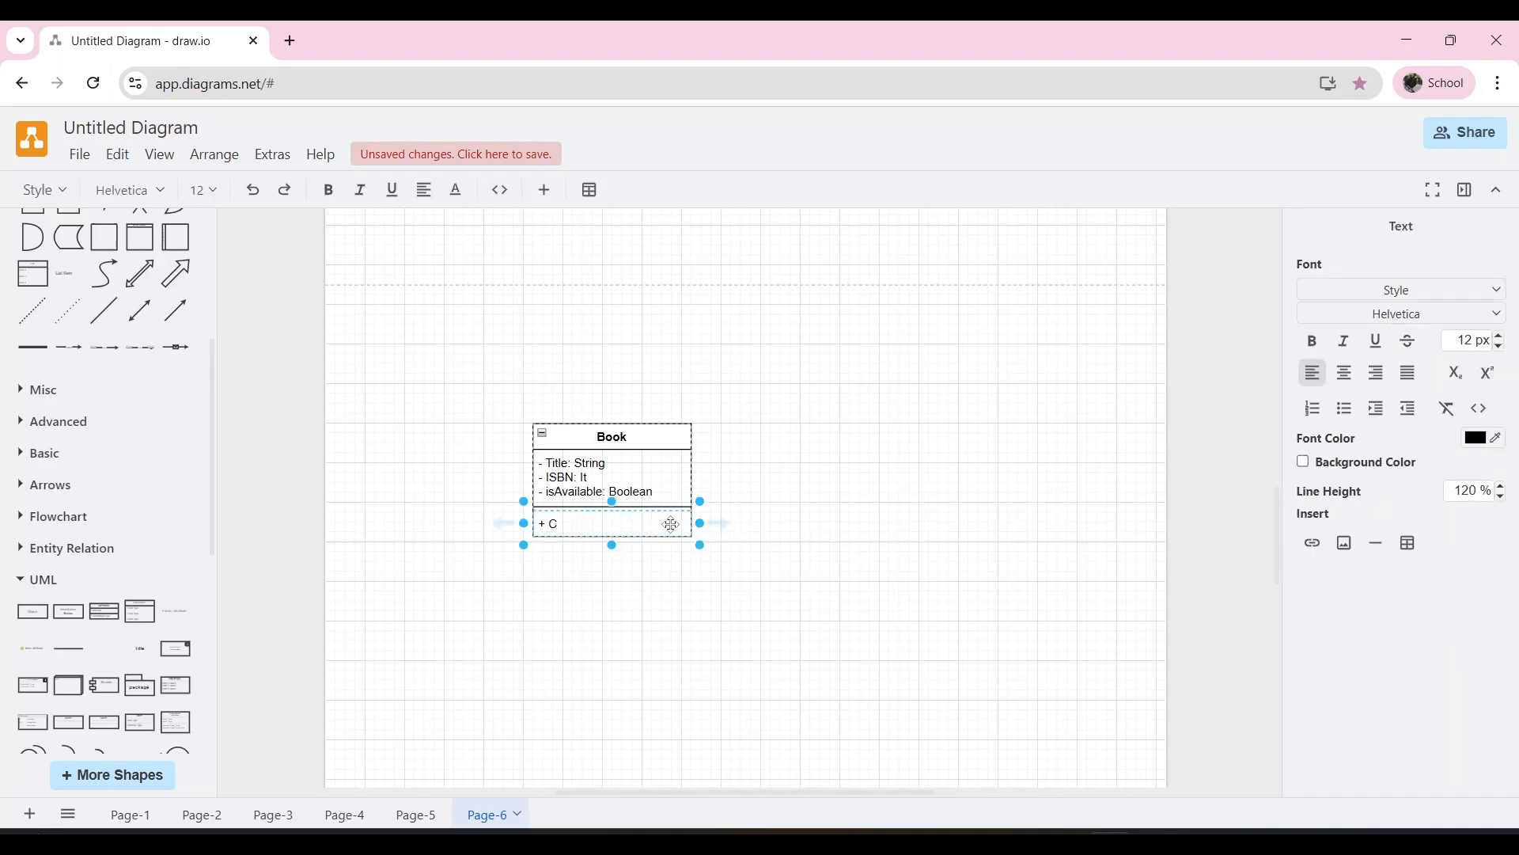
pyautogui.write('heckout() ')
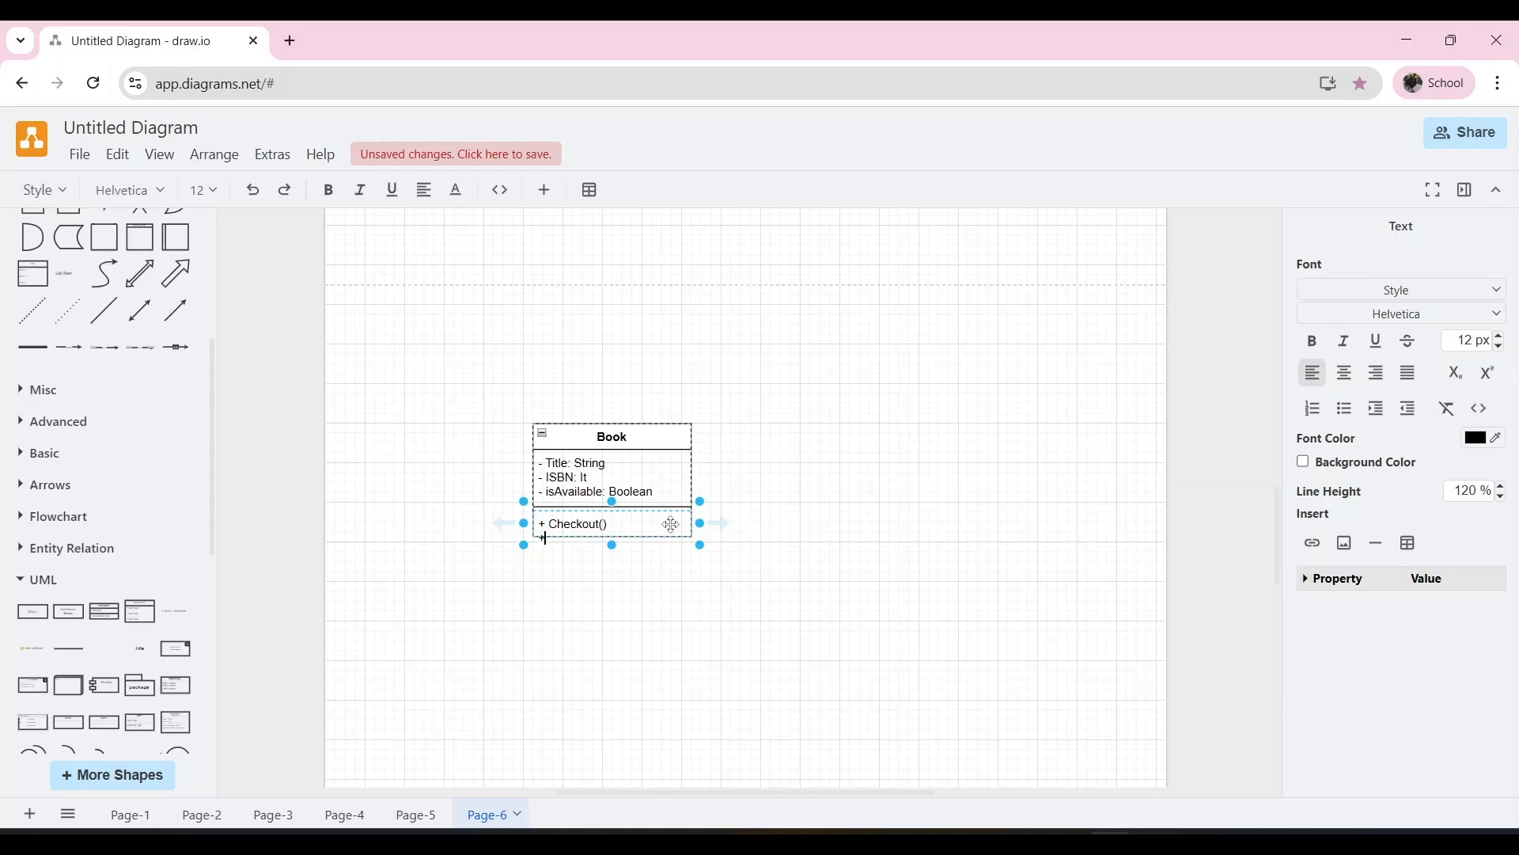
pyautogui.write('+returnBook(')
pyautogui.click(672, 560)
pyautogui.click(608, 537)
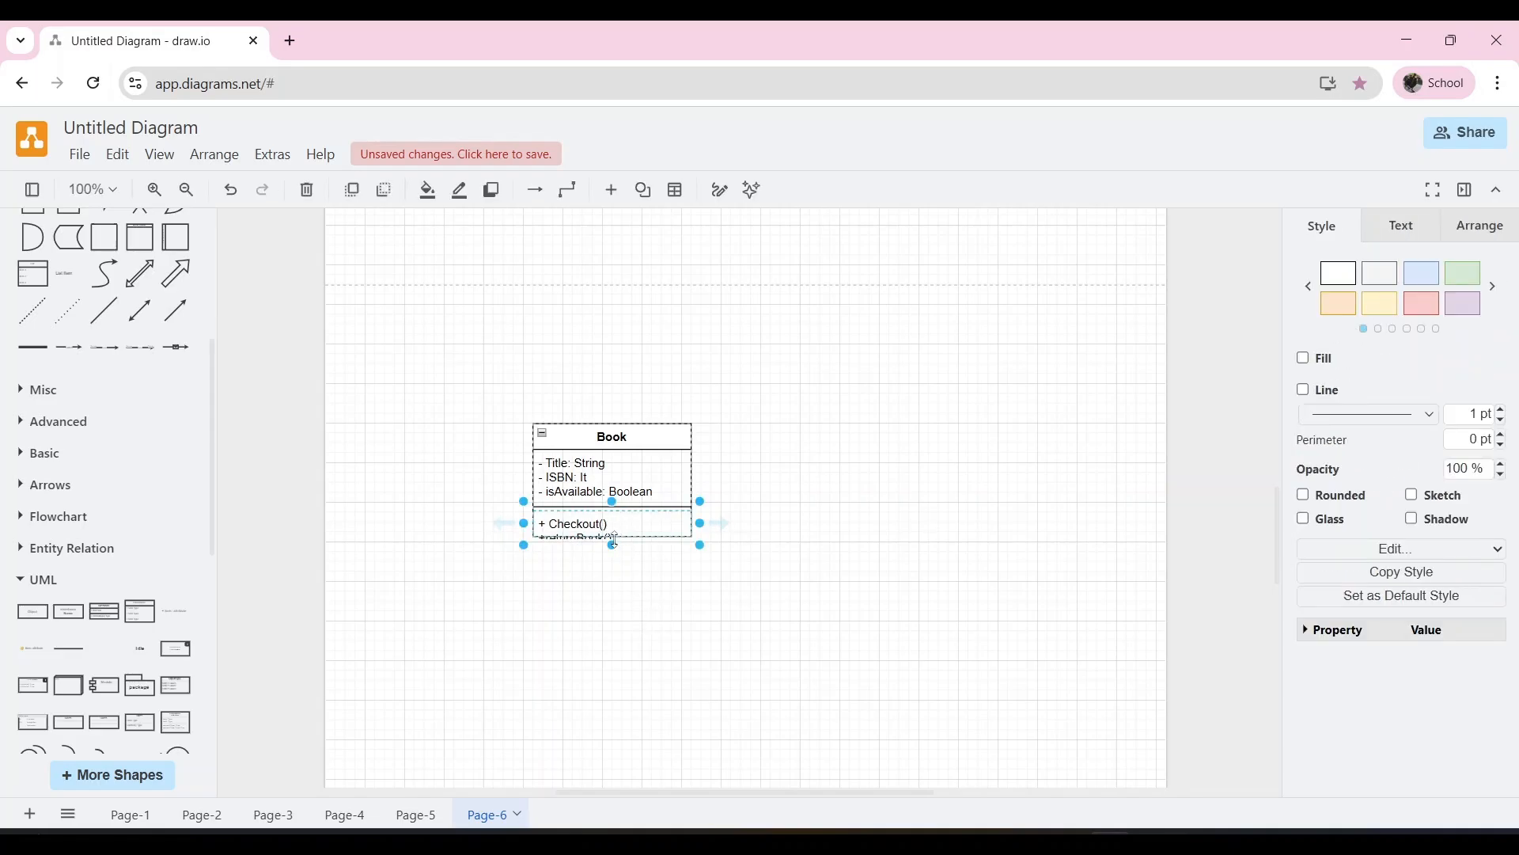
pyautogui.click(746, 610)
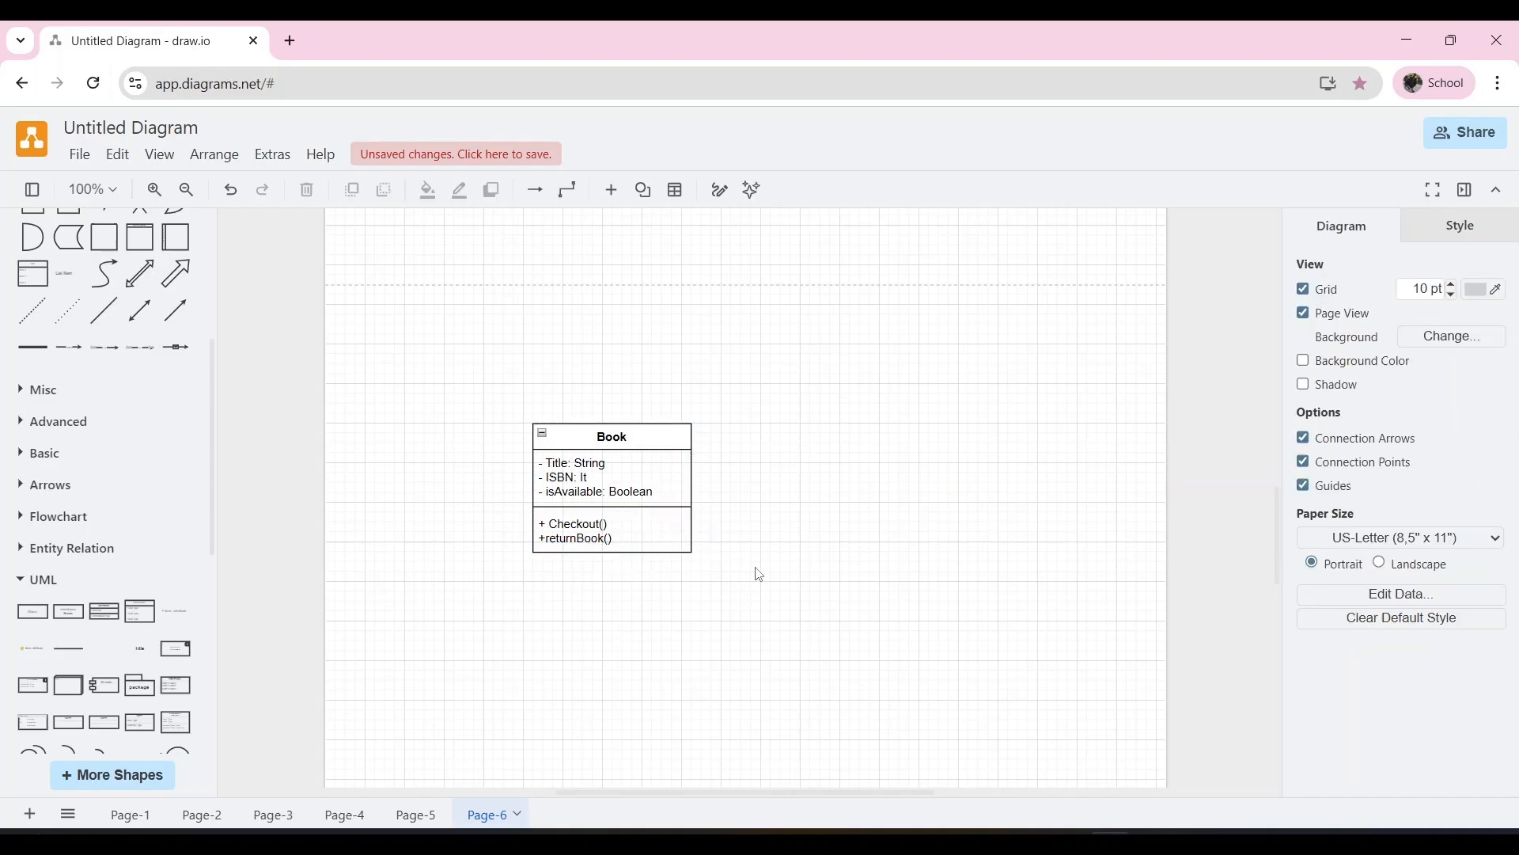
# Duplicate the Book class to its right and rename the copy Member
pyautogui.moveTo(635, 431); pyautogui.dragTo(829, 436)
pyautogui.doubleClick(829, 436)
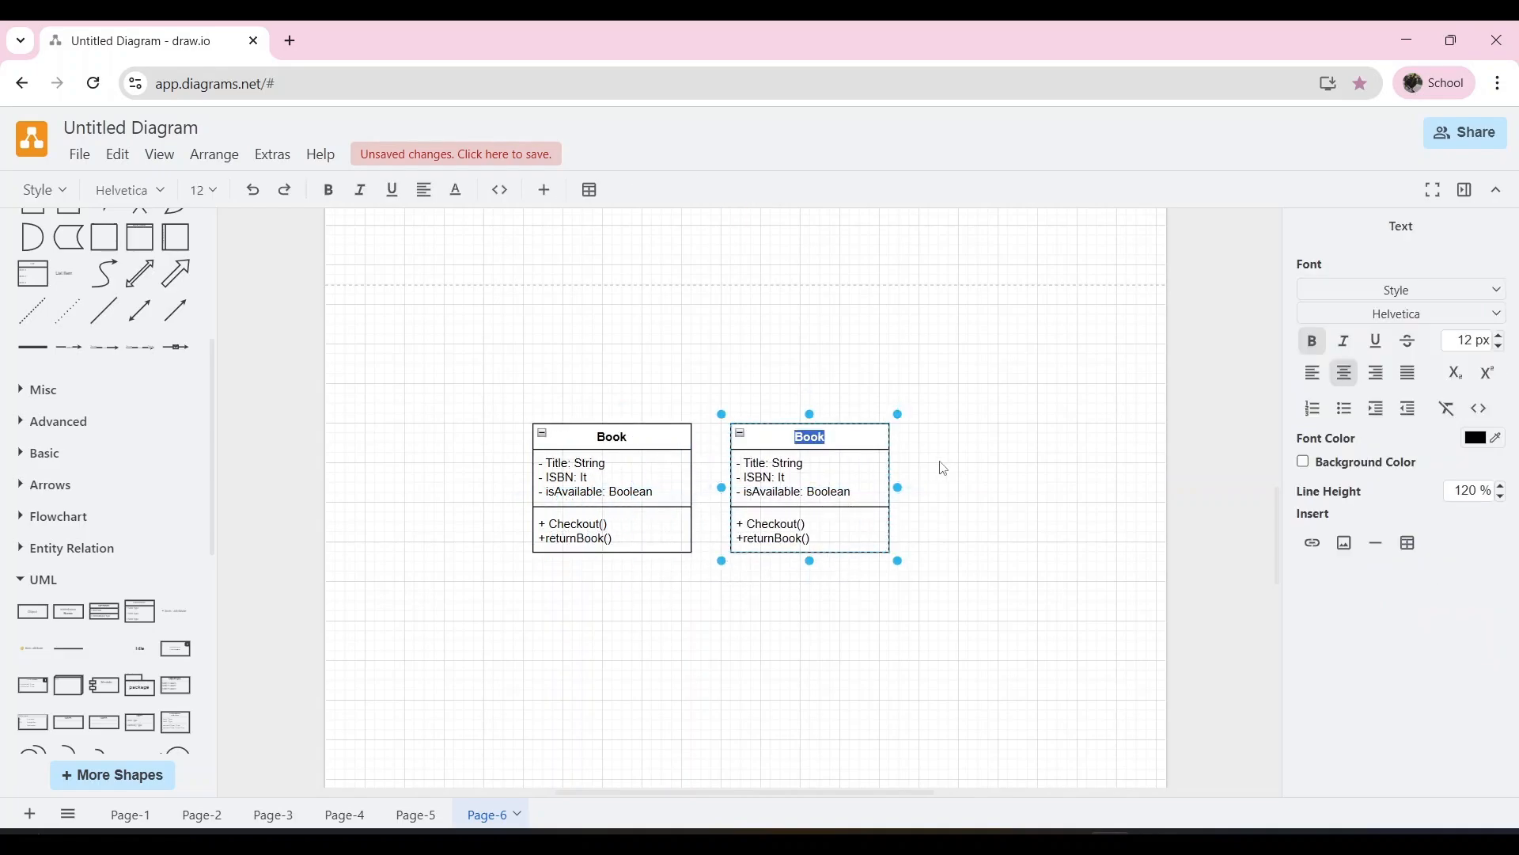
pyautogui.write('Member')
# Change the Member class's Title attribute line to "- Name: String"
pyautogui.click(838, 471)
pyautogui.doubleClick(838, 470)
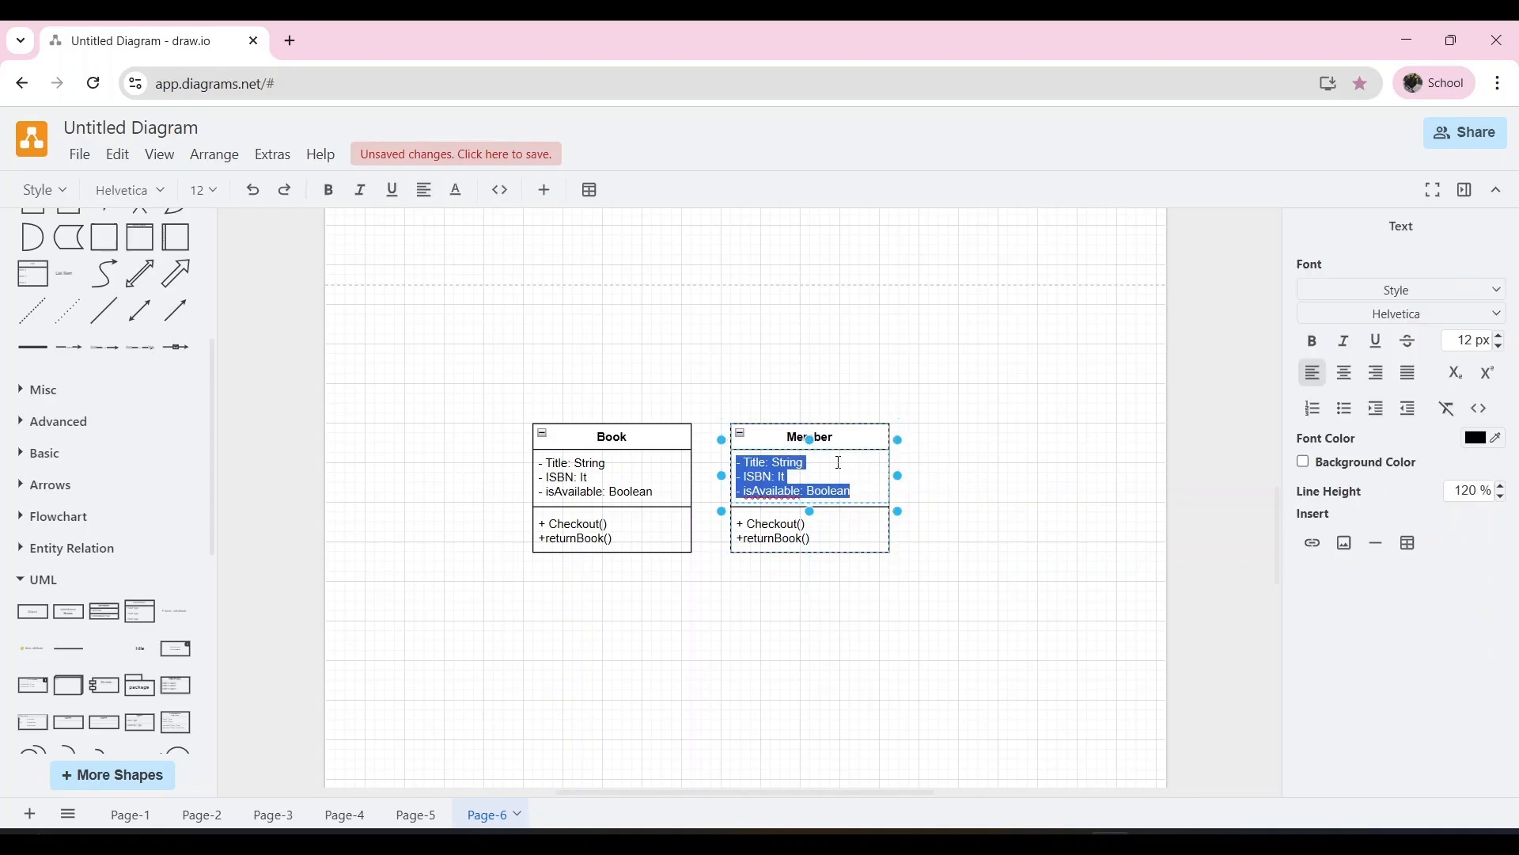
pyautogui.click(839, 462)
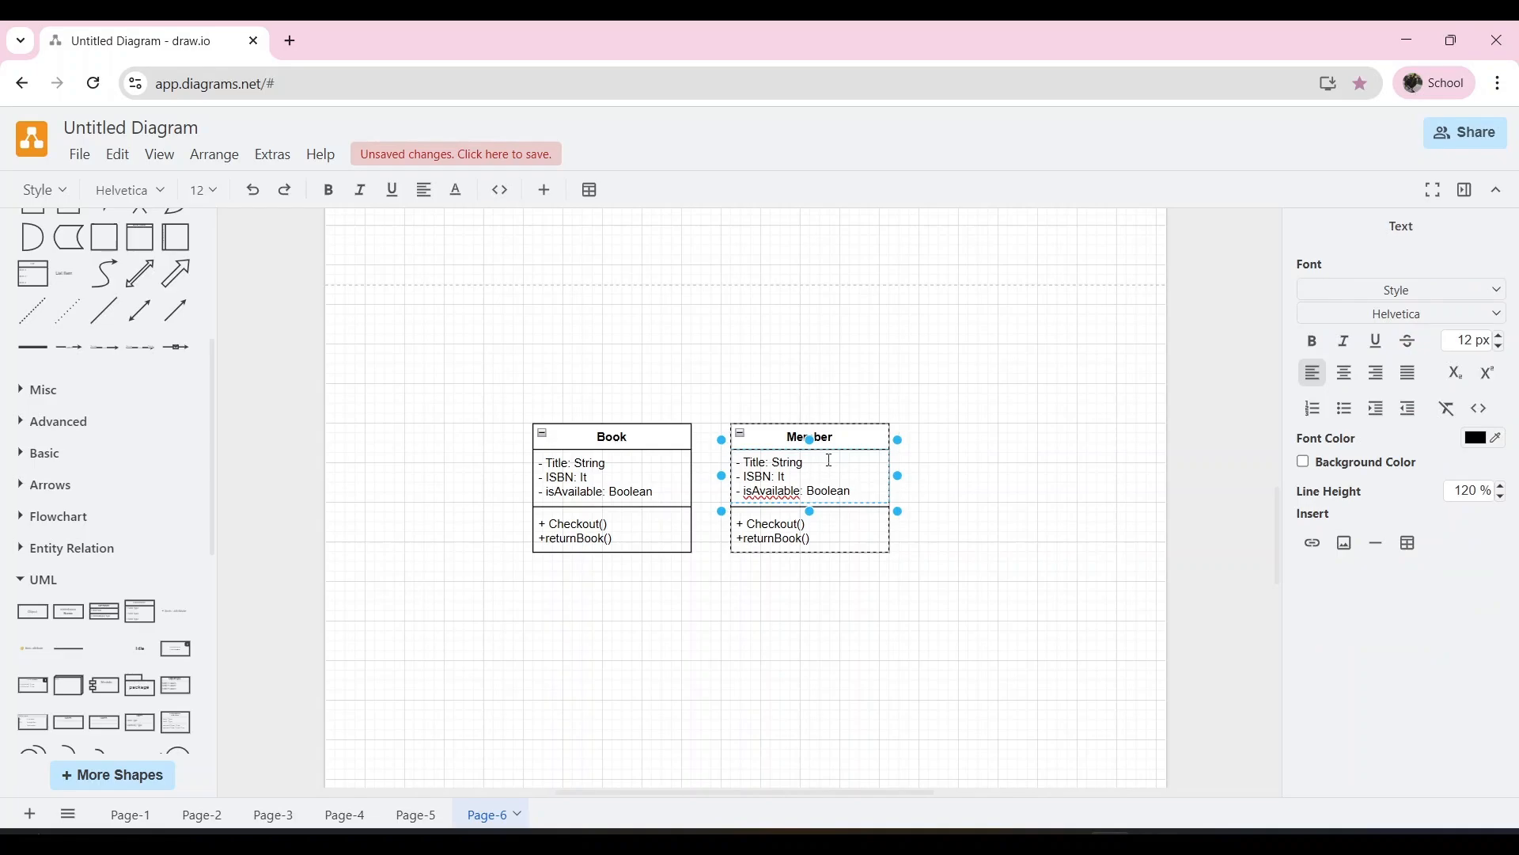
pyautogui.hotkey('ctrl', 'shift', 'Left')
pyautogui.hotkey('ctrl', 'shift', 'Left')
pyautogui.hotkey('ctrl', 'shift', 'Left')
pyautogui.write('Name: String')
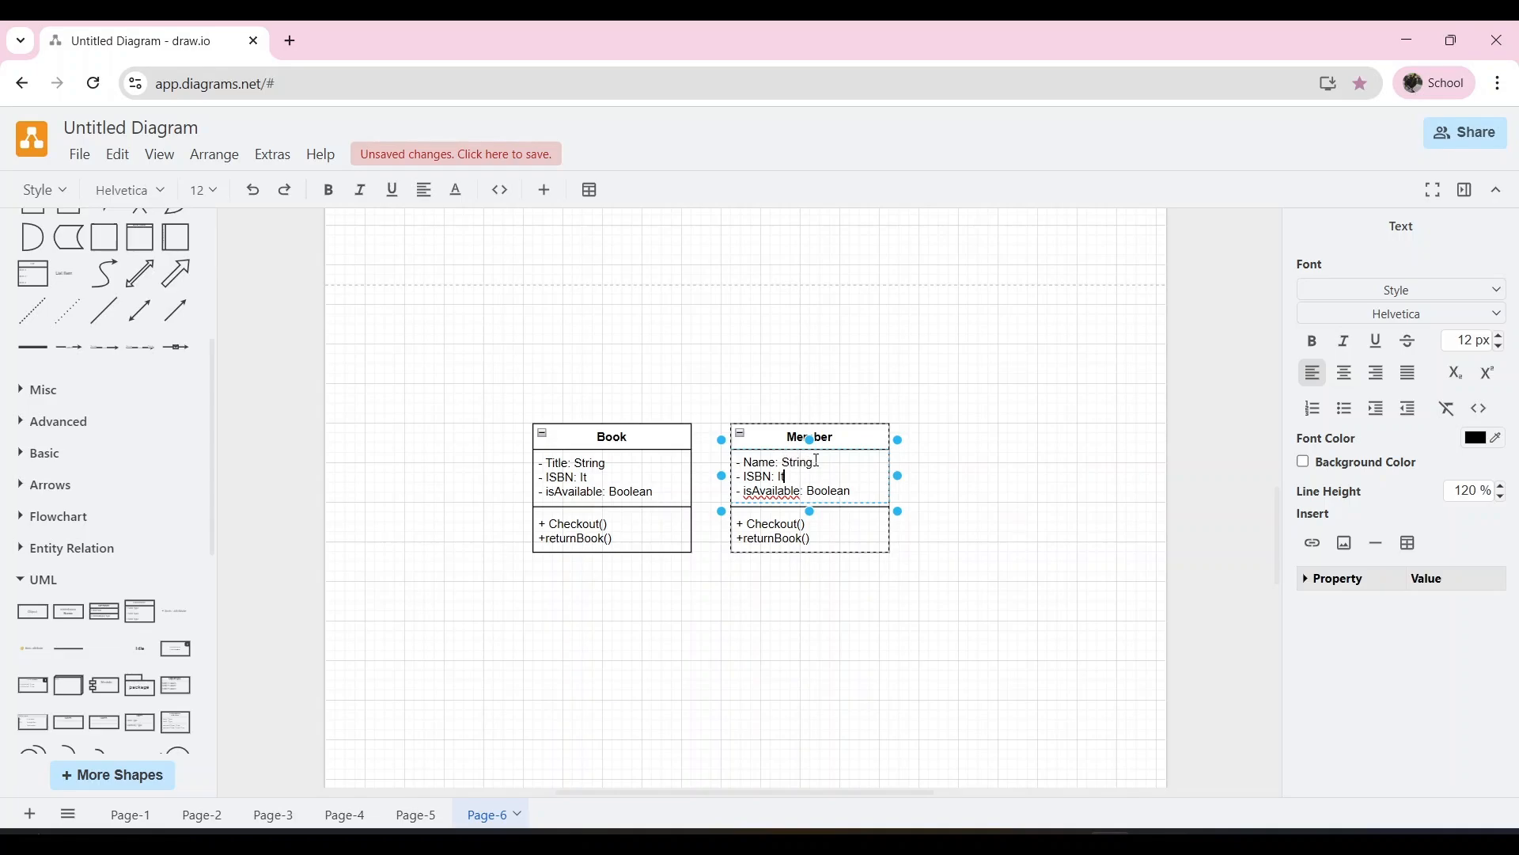
# Replace the ISBN attribute in the Member class with "memberID: Int"
pyautogui.press('Down')
pyautogui.hotkey('ctrl', 'shift', 'Left')
pyautogui.hotkey('ctrl', 'shift', 'Left')
pyautogui.hotkey('ctrl', 'shift', 'Left')
pyautogui.write('memberID: Int')
# Remove the isAvailable attribute from the Member class and shrink its attribute compartment to fit two lines
pyautogui.press('Down')
pyautogui.press('Down')
pyautogui.hotkey('ctrl', 'shift', 'Left')
pyautogui.hotkey('ctrl', 'shift', 'Left')
pyautogui.hotkey('ctrl', 'shift', 'Left')
pyautogui.hotkey('ctrl', 'shift', 'Left')
pyautogui.press('BackSpace')
pyautogui.press('BackSpace')
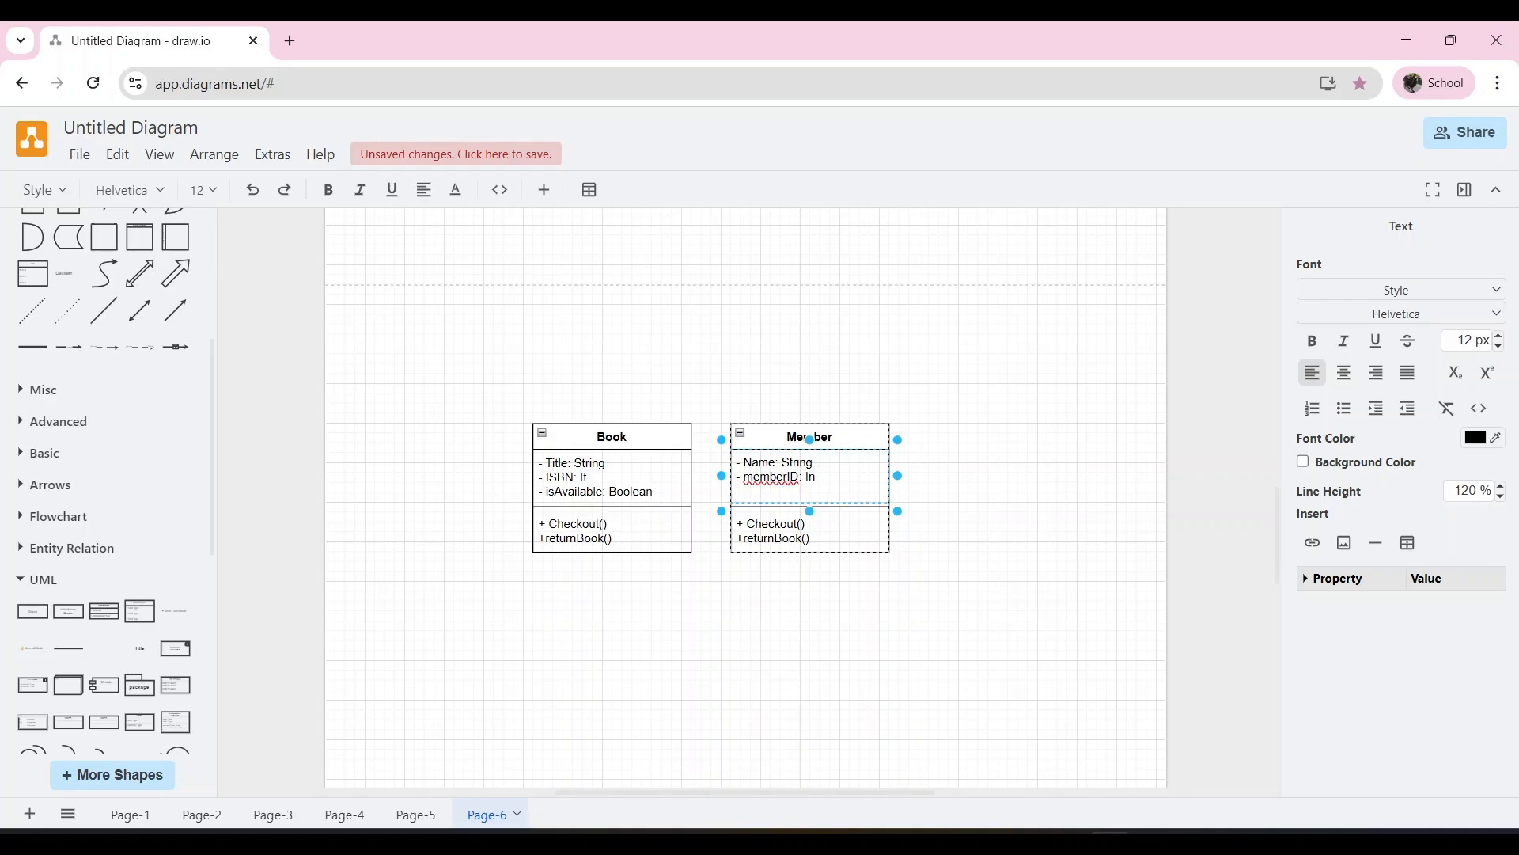
pyautogui.write('t')
pyautogui.click(1047, 563)
pyautogui.click(847, 471)
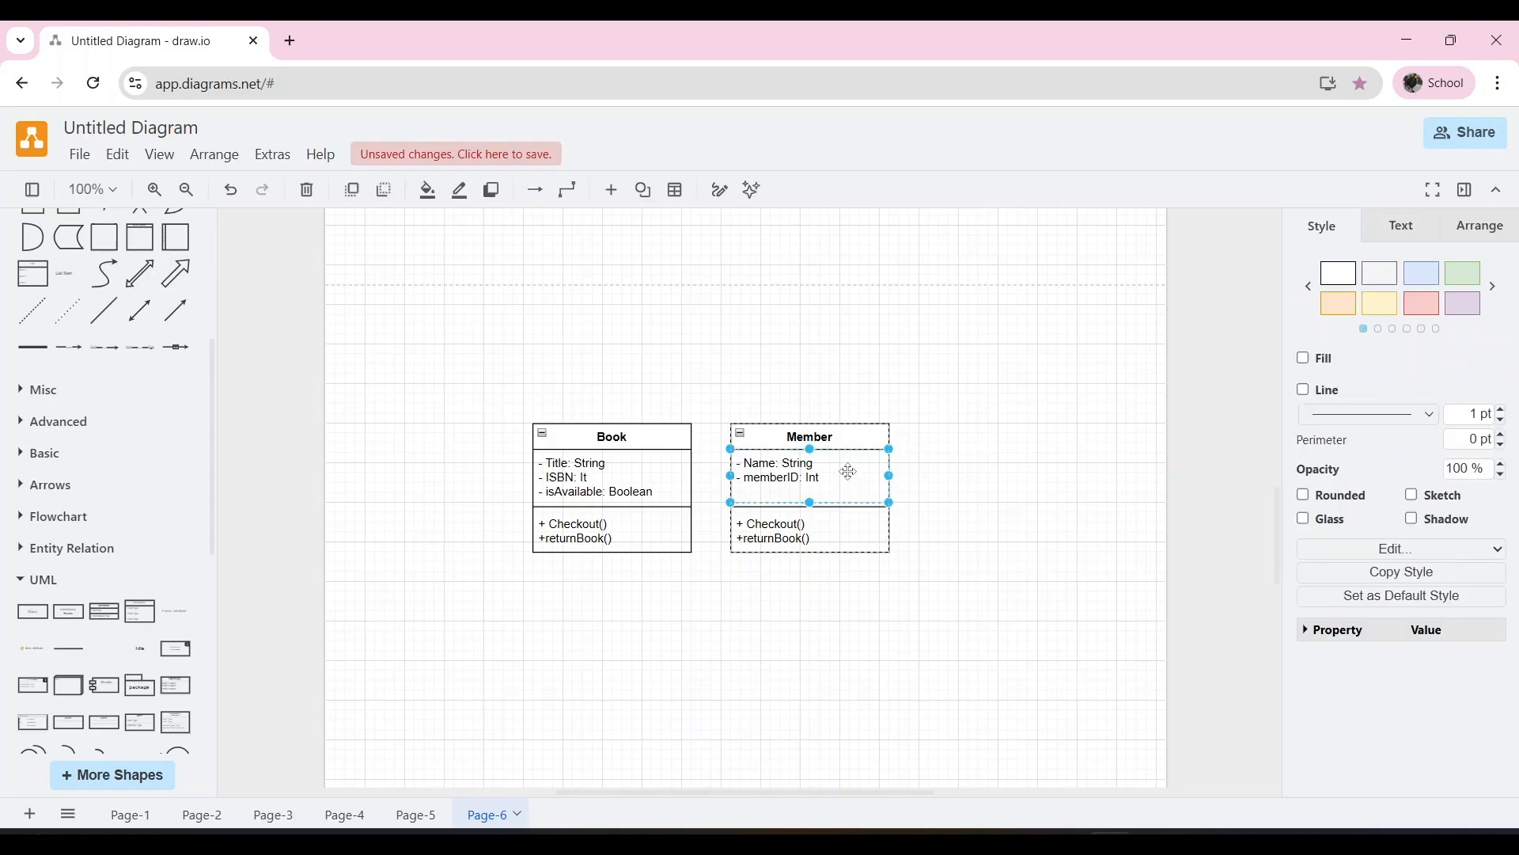
pyautogui.moveTo(816, 506); pyautogui.dragTo(815, 498)
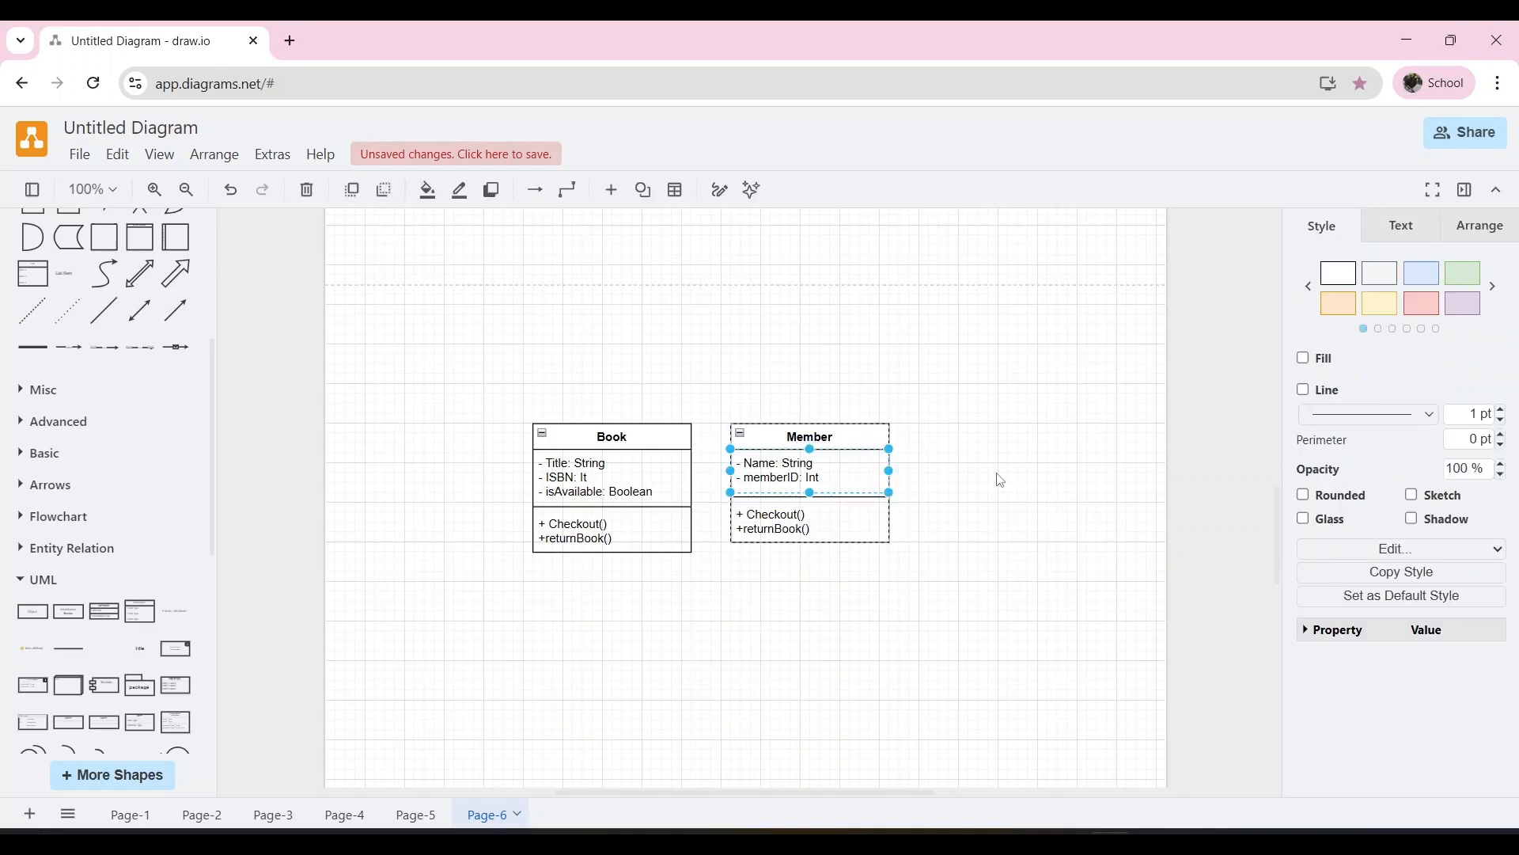
# Replace Member's copied methods with "+ borrowBook()" and shrink the method compartment to about 160 x 32
pyautogui.click(829, 529)
pyautogui.doubleClick(829, 529)
pyautogui.press('BackSpace')
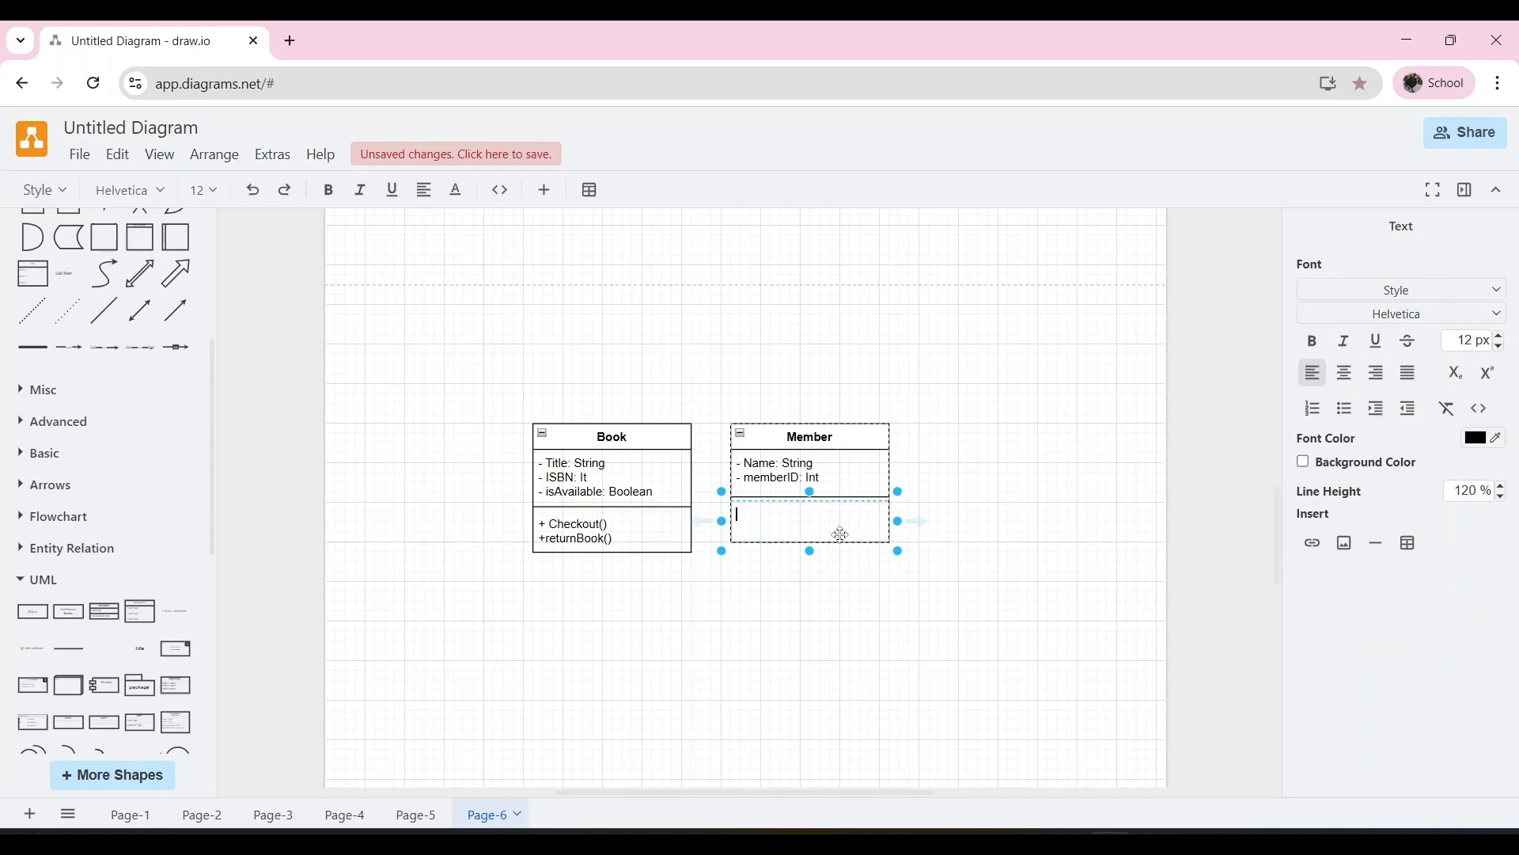
pyautogui.write('+ borrowBook()')
pyautogui.click(882, 617)
pyautogui.click(845, 520)
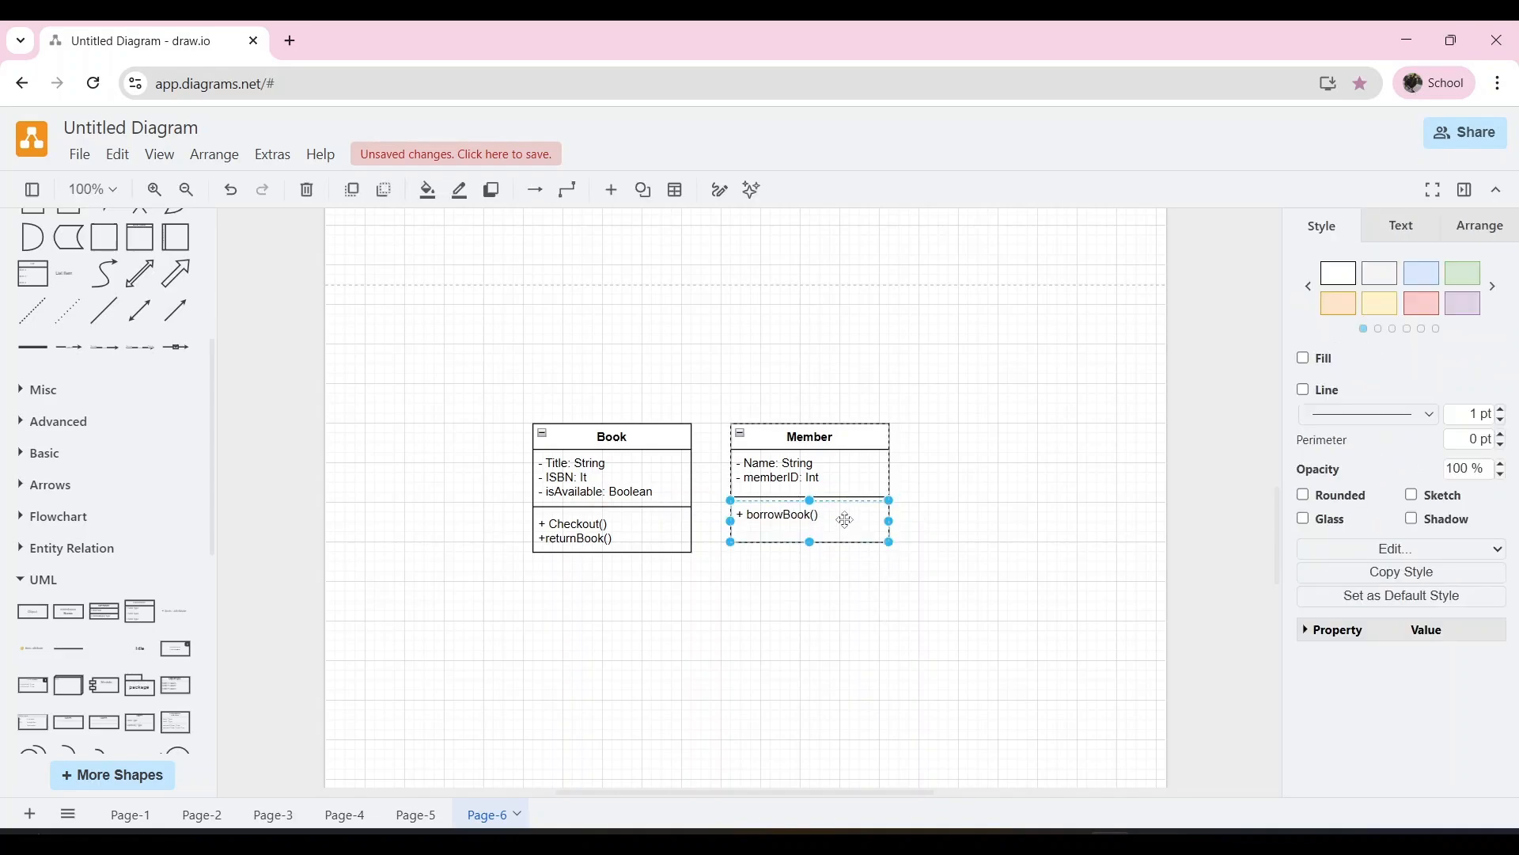
pyautogui.moveTo(811, 546); pyautogui.dragTo(809, 532)
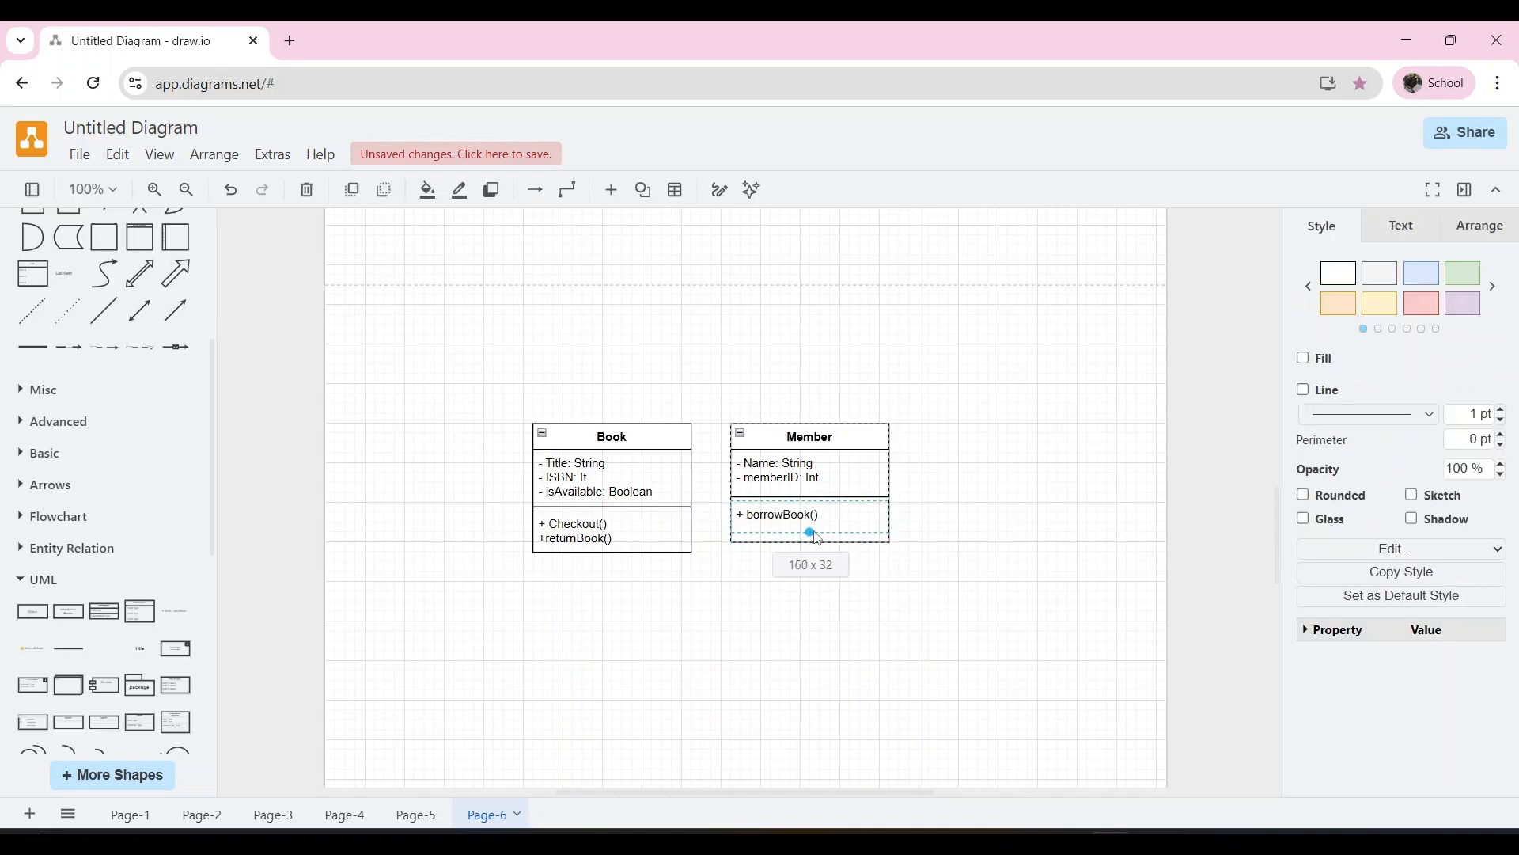
pyautogui.click(896, 610)
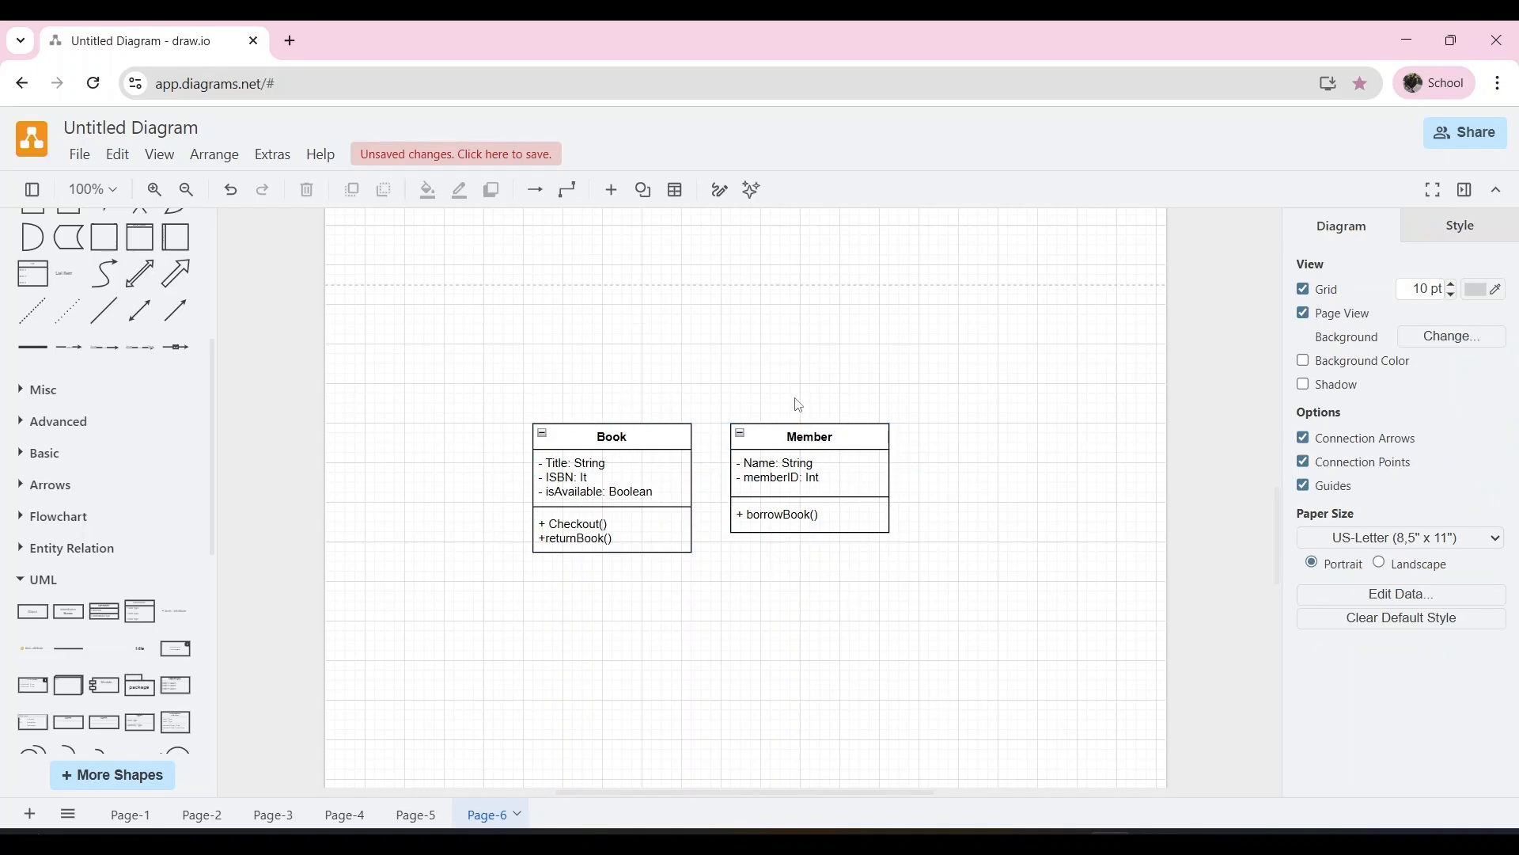
# Move the Member class farther right to widen the gap between it and Book
pyautogui.click(815, 429)
pyautogui.moveTo(868, 444); pyautogui.dragTo(871, 447)
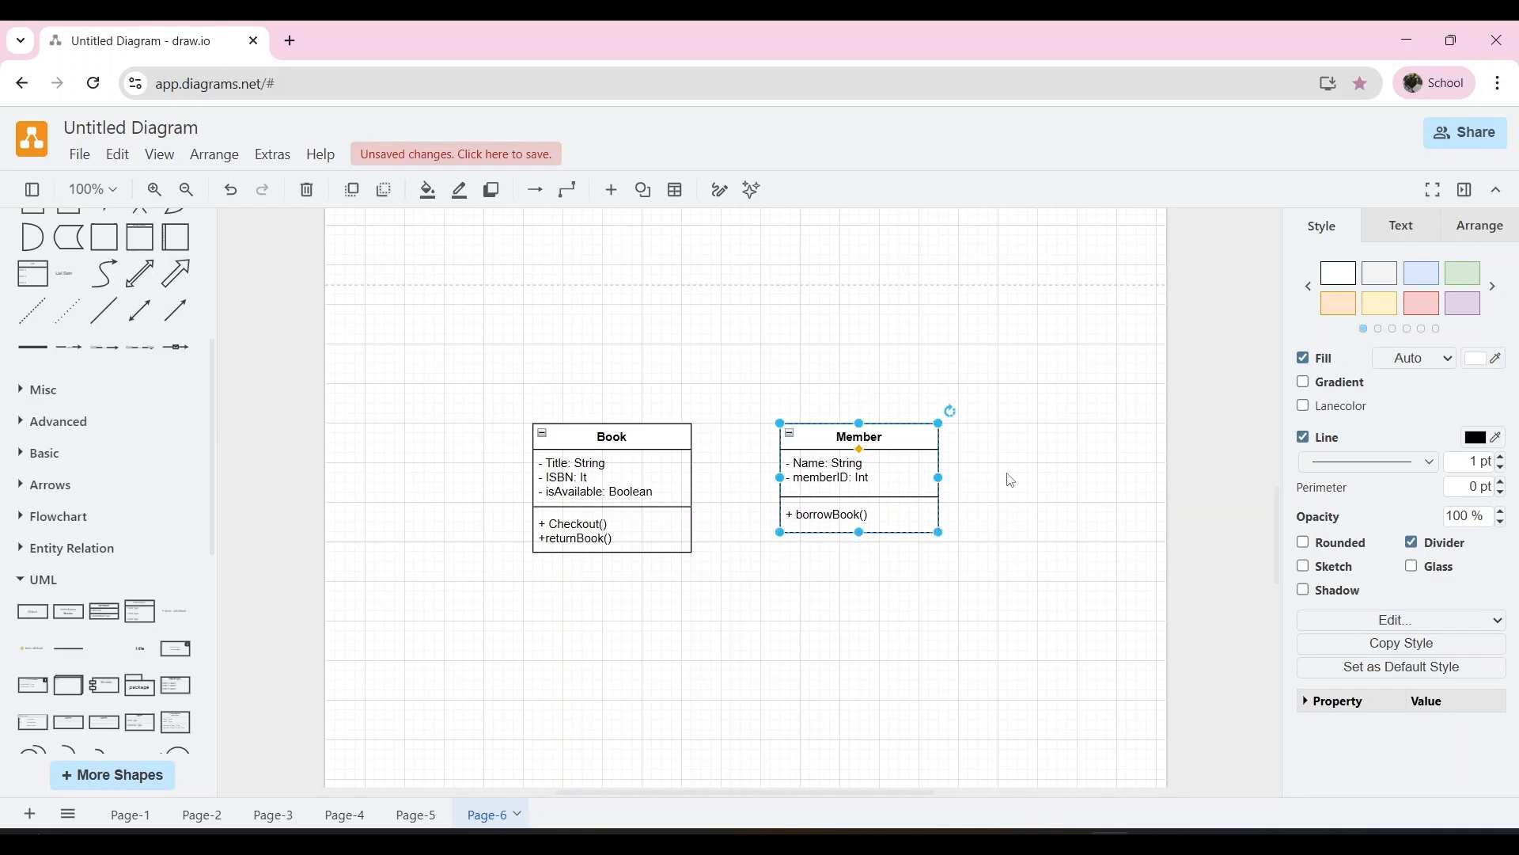
pyautogui.click(976, 573)
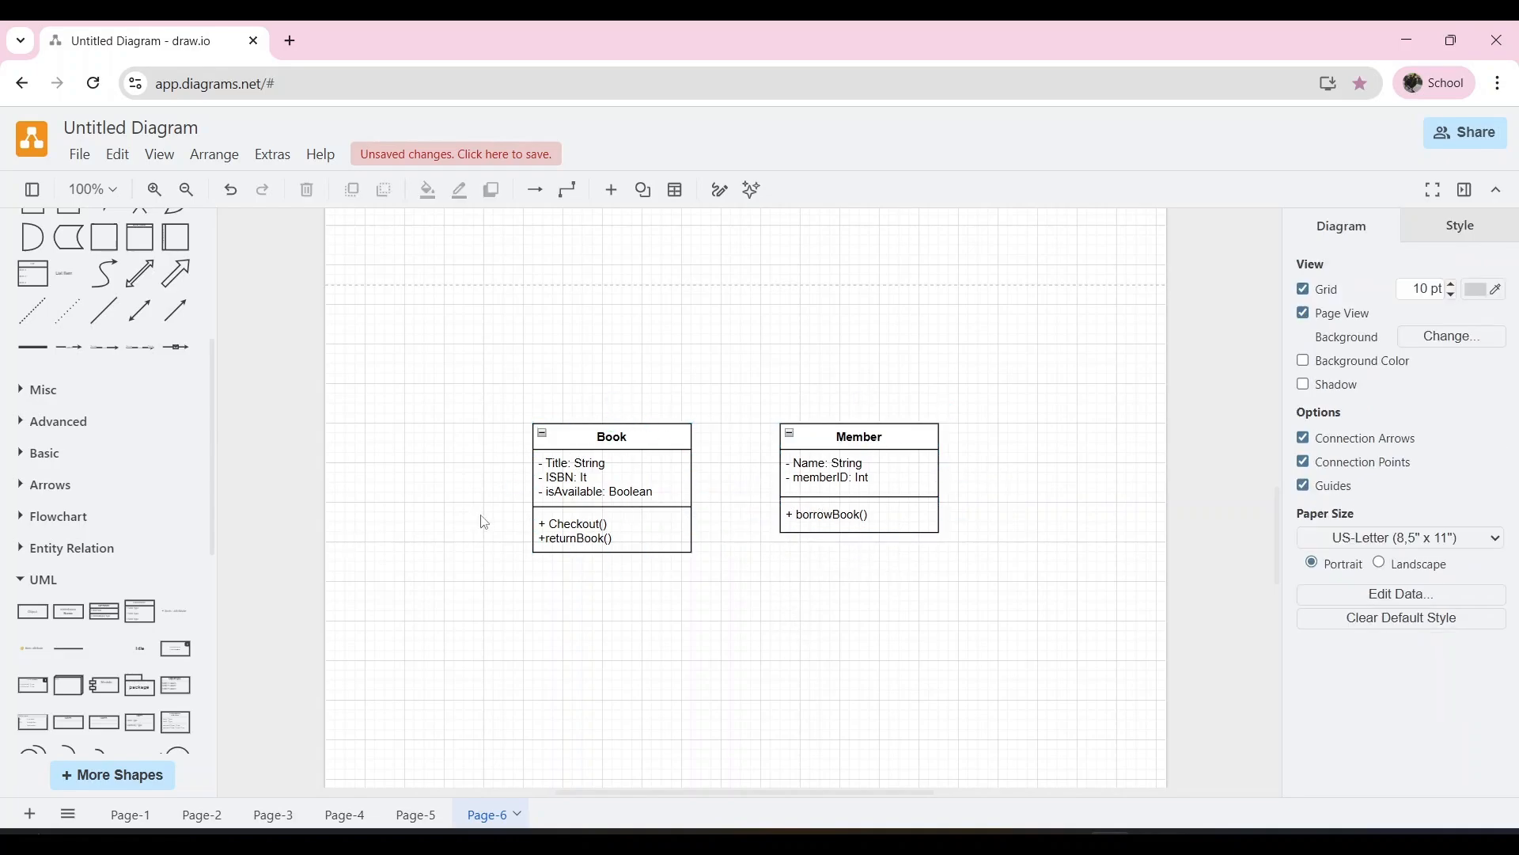
# Draw a connector from the right side of Book's attribute compartment to the left side of Member's attribute compartment
pyautogui.scroll(6, 932, 625)
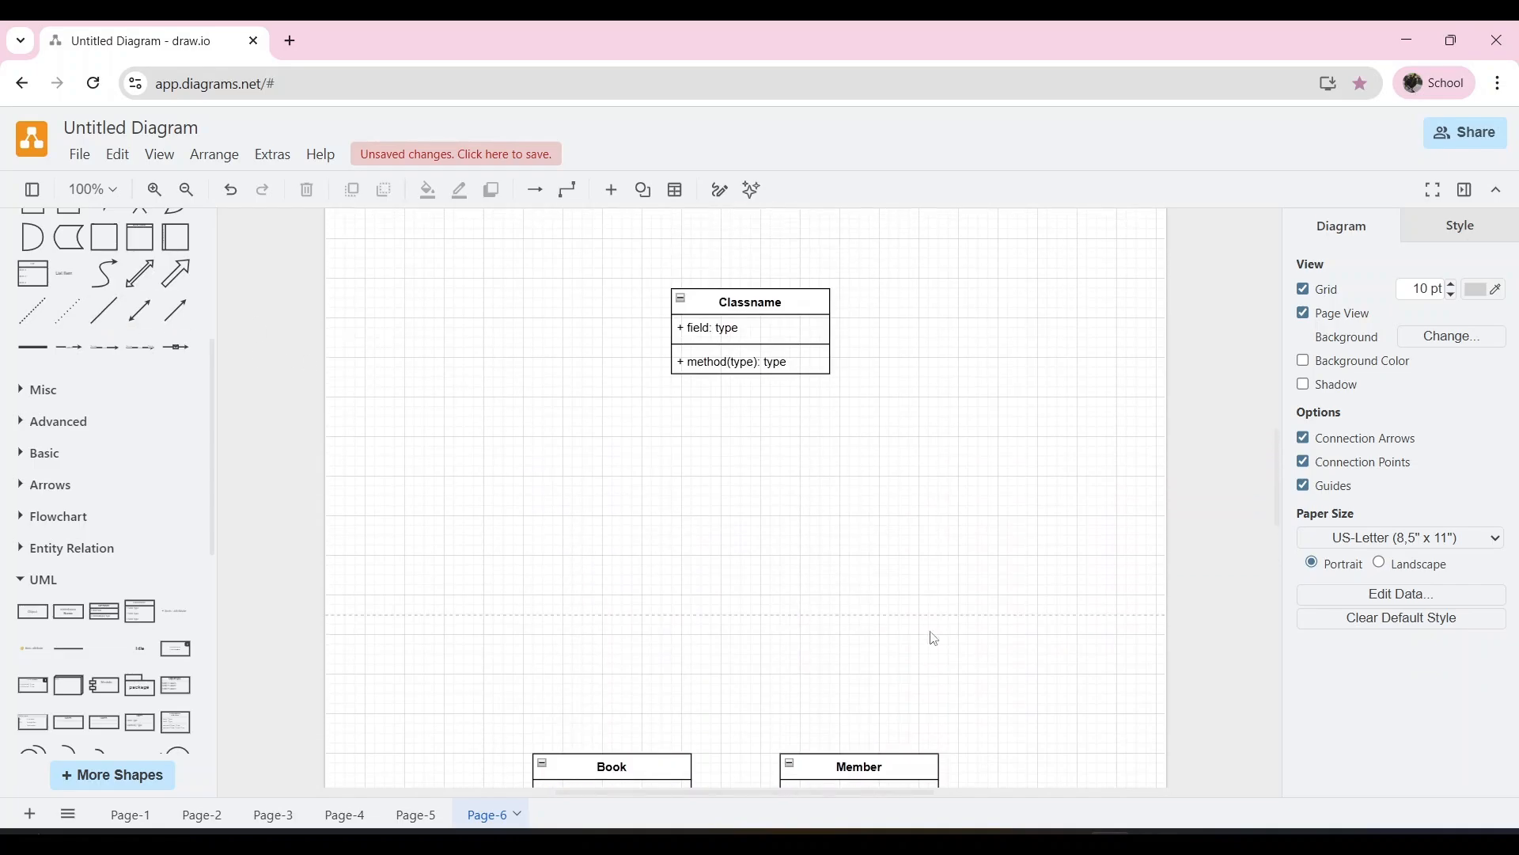
pyautogui.scroll(-6, 859, 612)
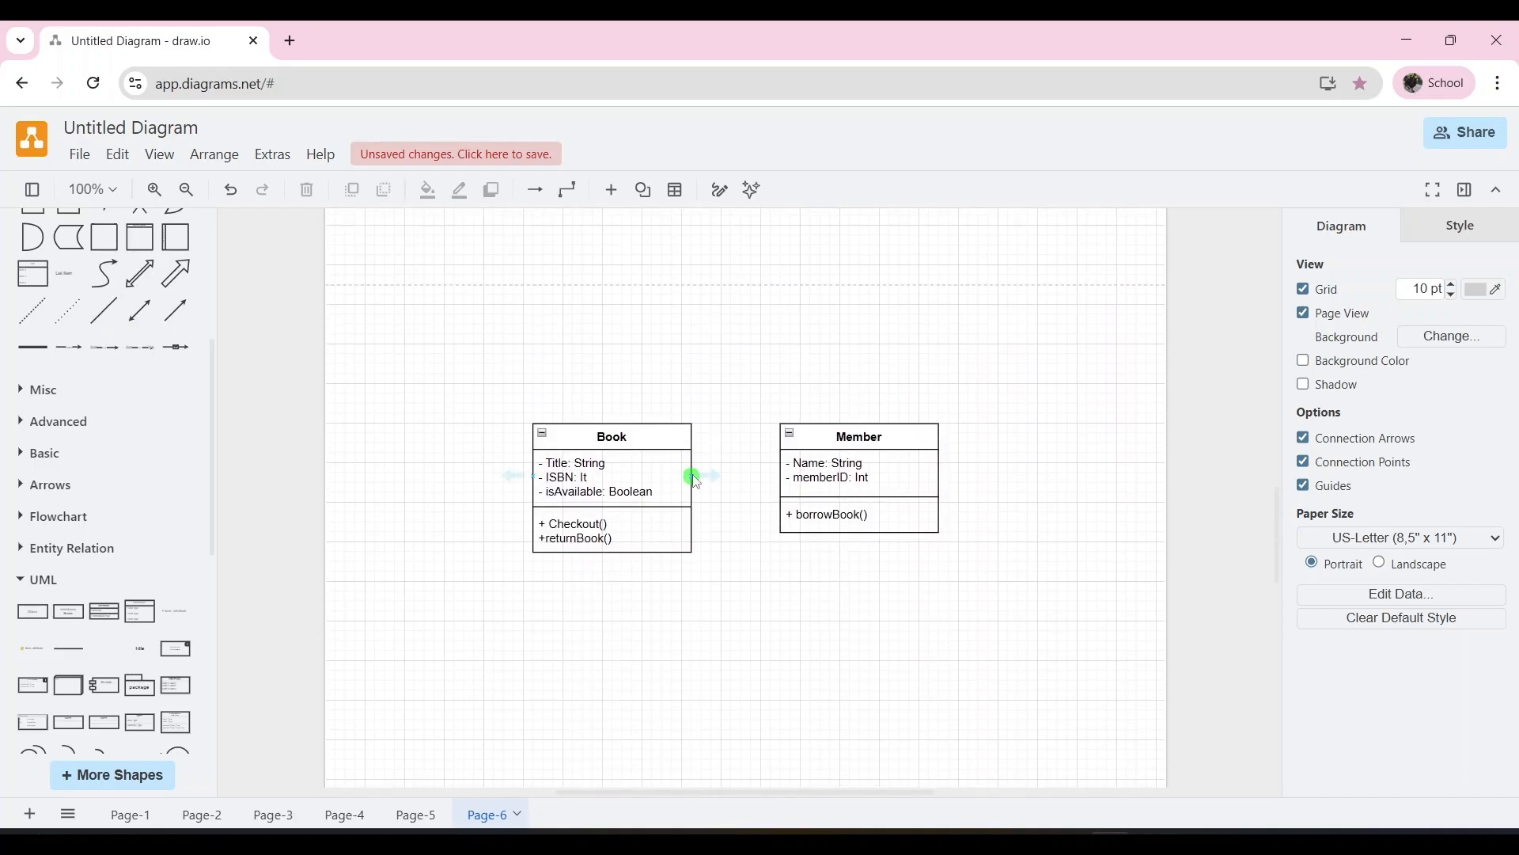
pyautogui.moveTo(693, 476); pyautogui.dragTo(781, 472)
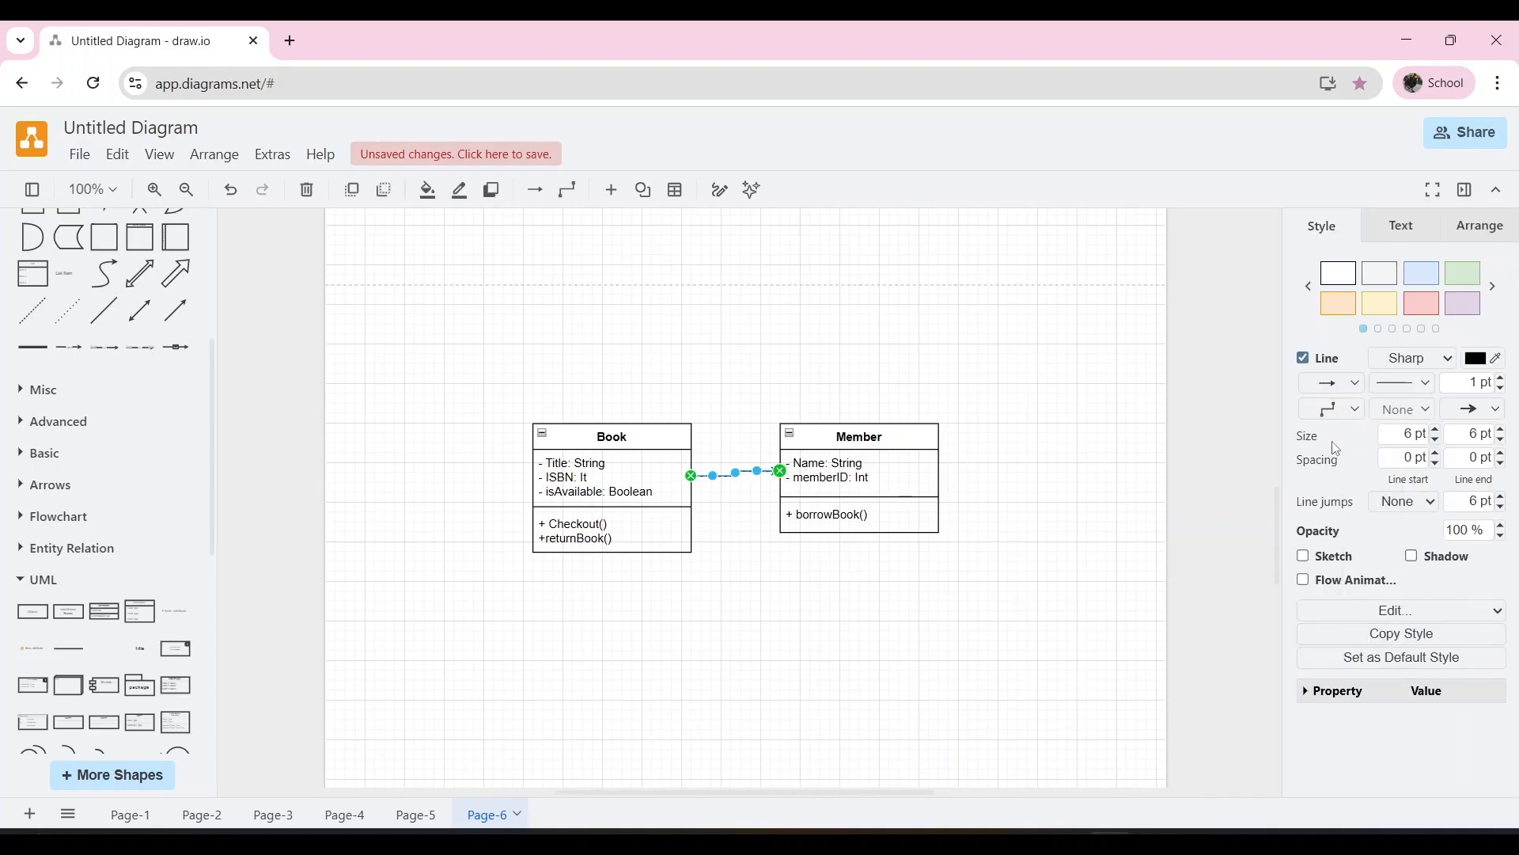
# Set the line end of the Book–Member connector to none so it is a plain line without an arrowhead
pyautogui.click(1355, 386)
pyautogui.click(1355, 386)
pyautogui.click(1355, 386)
pyautogui.click(1355, 386)
pyautogui.click(1477, 409)
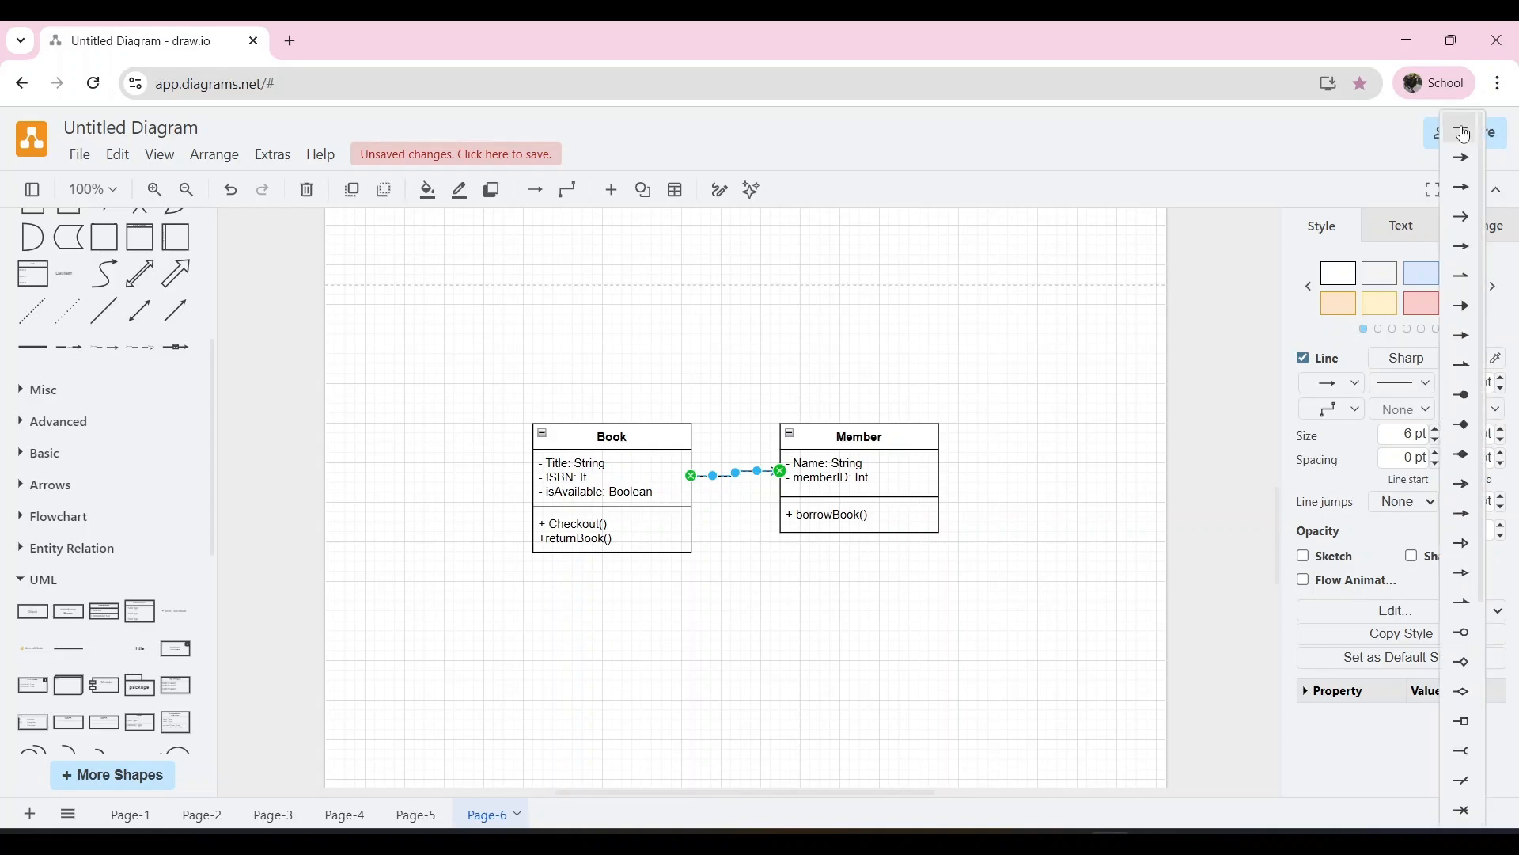
pyautogui.click(1463, 121)
pyautogui.click(1027, 402)
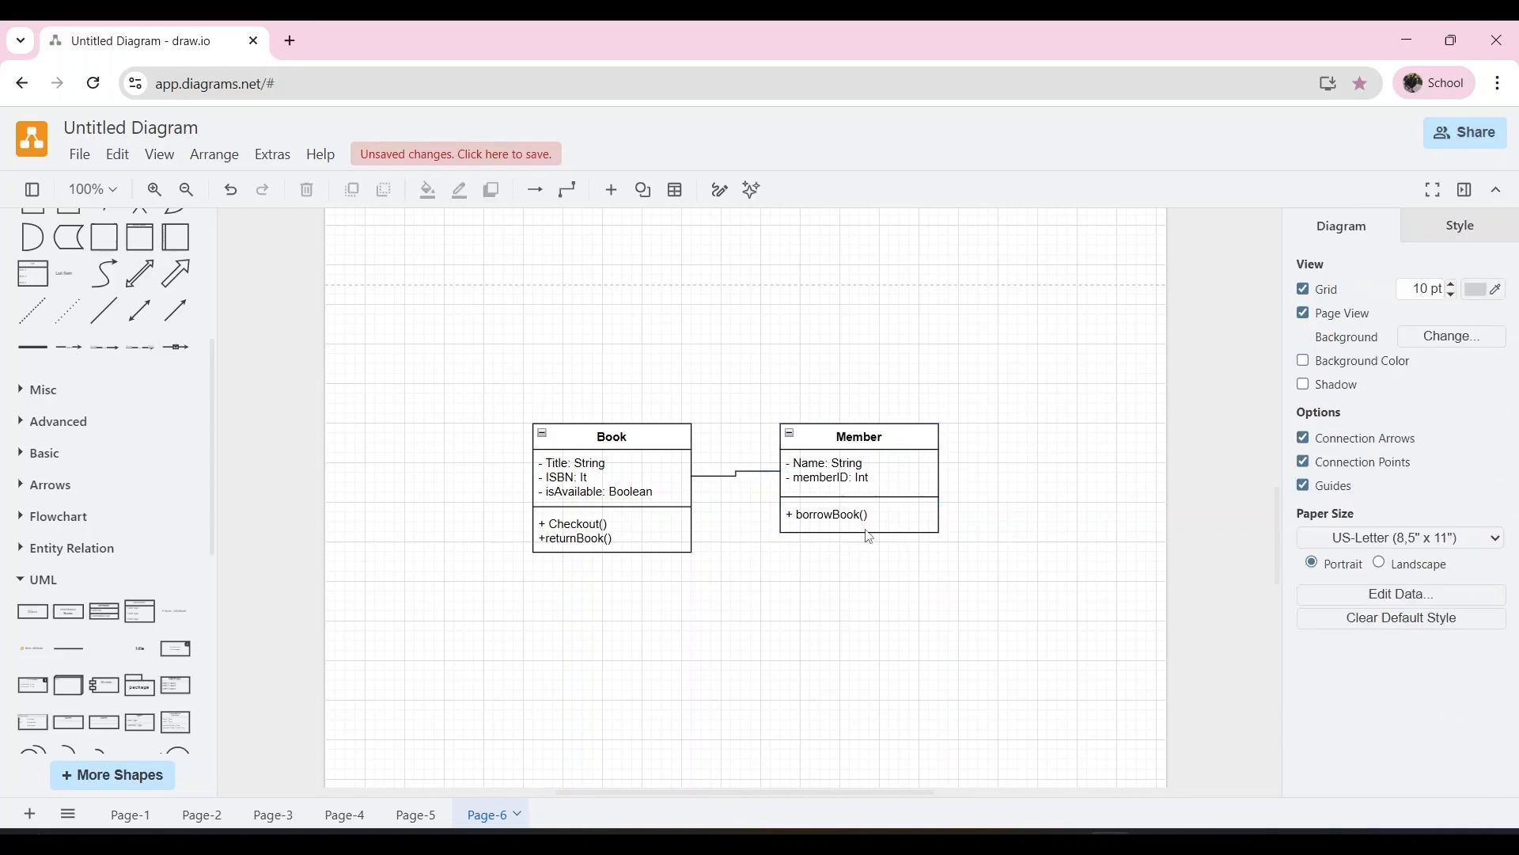
pyautogui.click(736, 490)
pyautogui.click(852, 433)
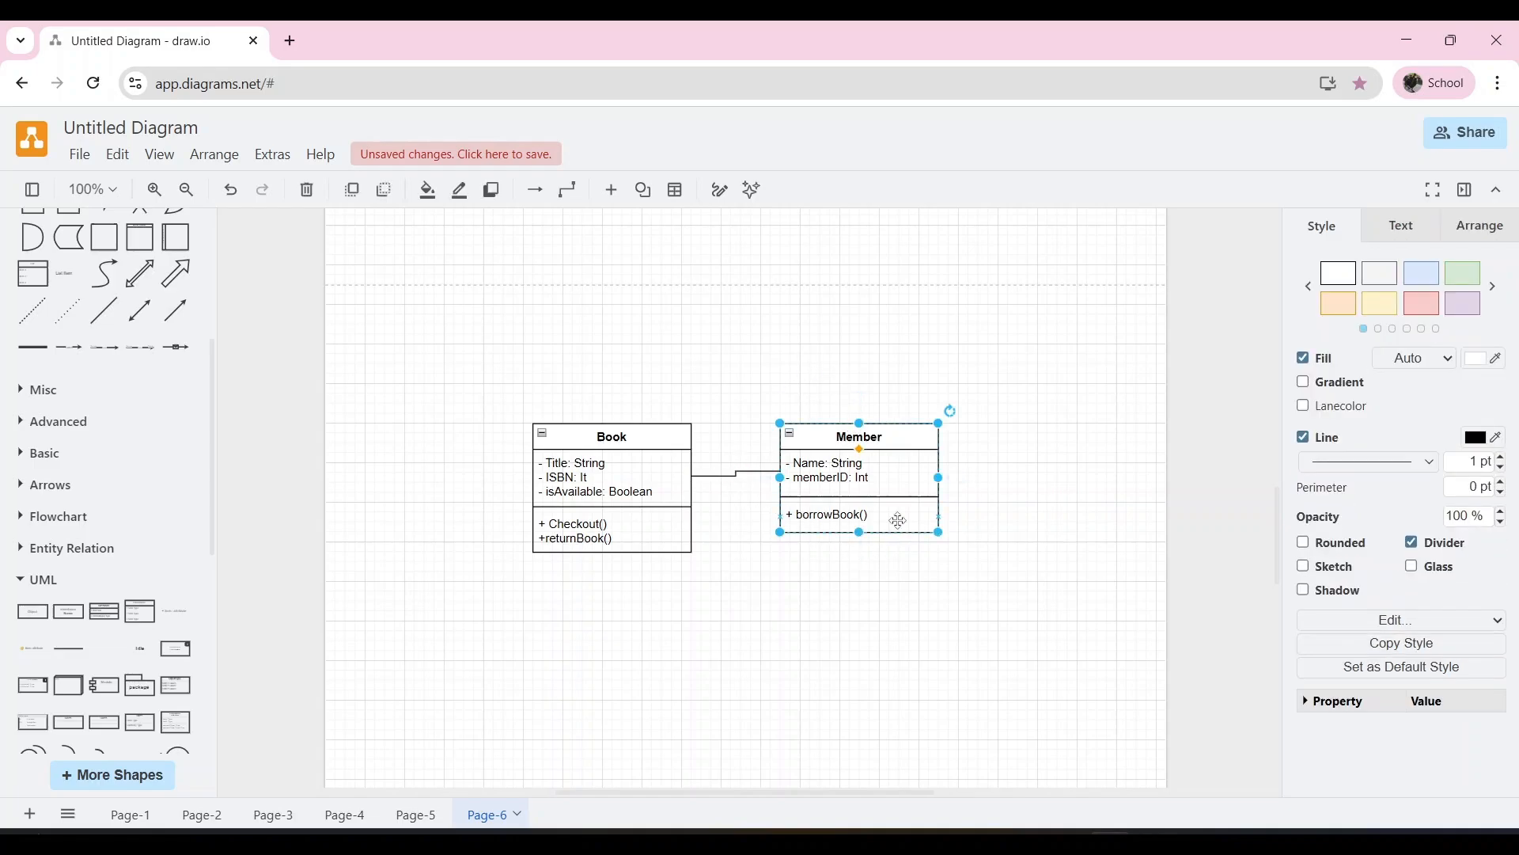
pyautogui.click(895, 575)
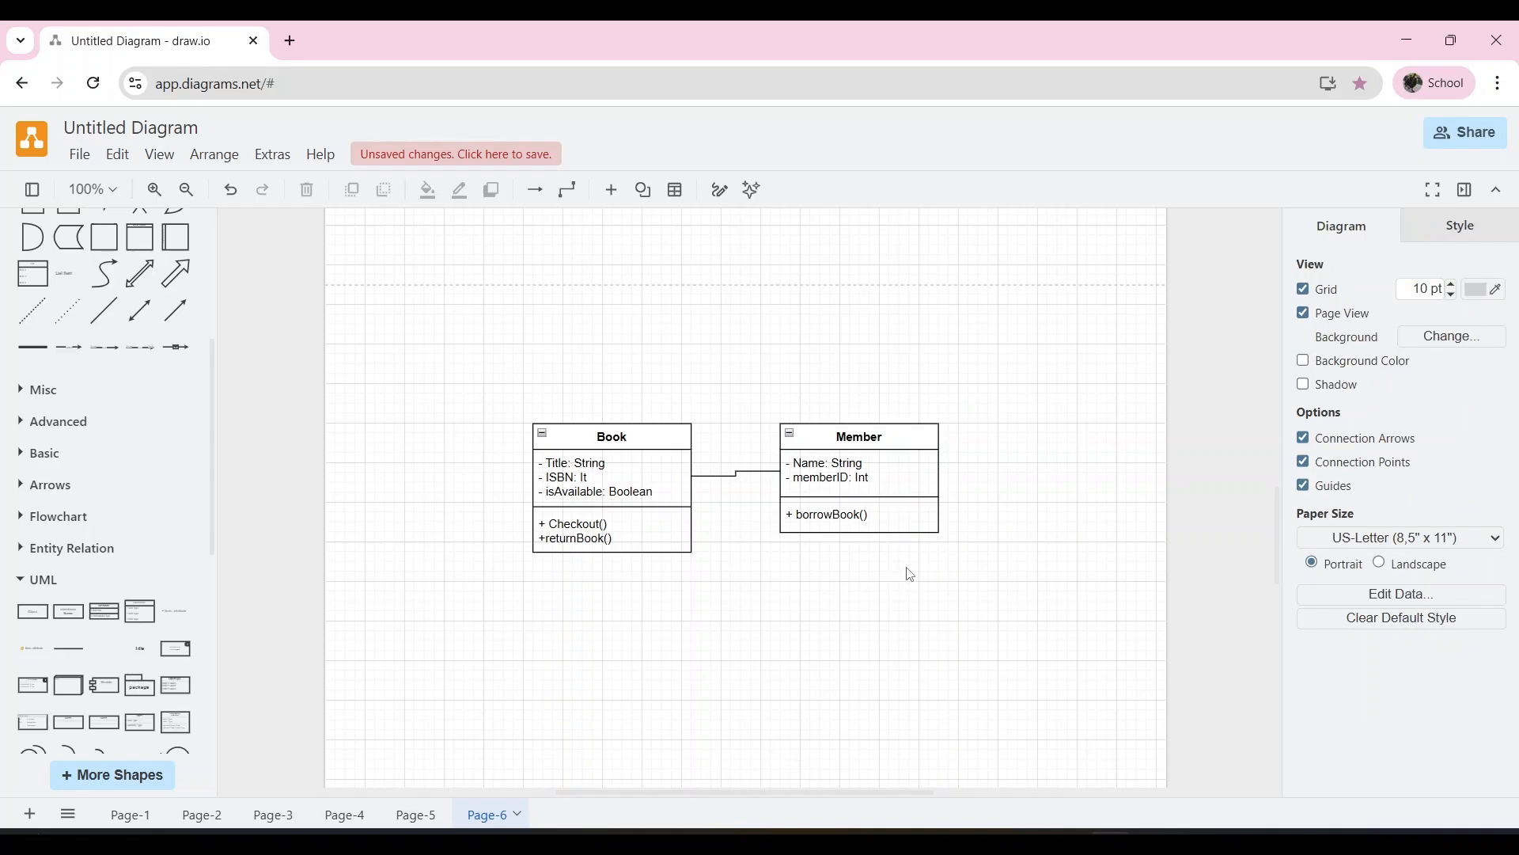
# Add a text label reading "0...*" just above the connector between Book and Member
pyautogui.doubleClick(734, 458)
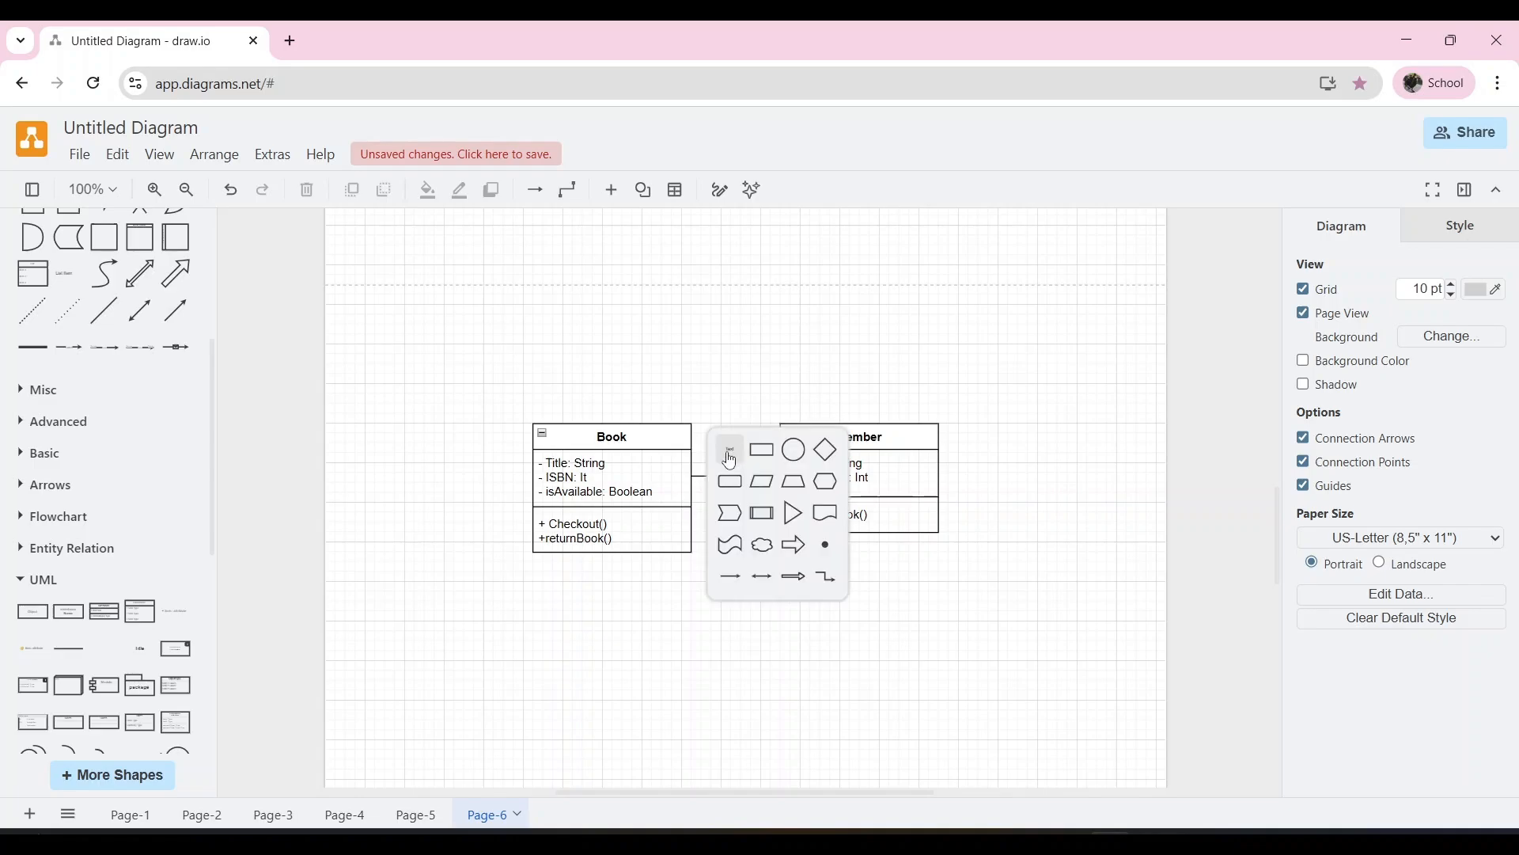
pyautogui.click(723, 449)
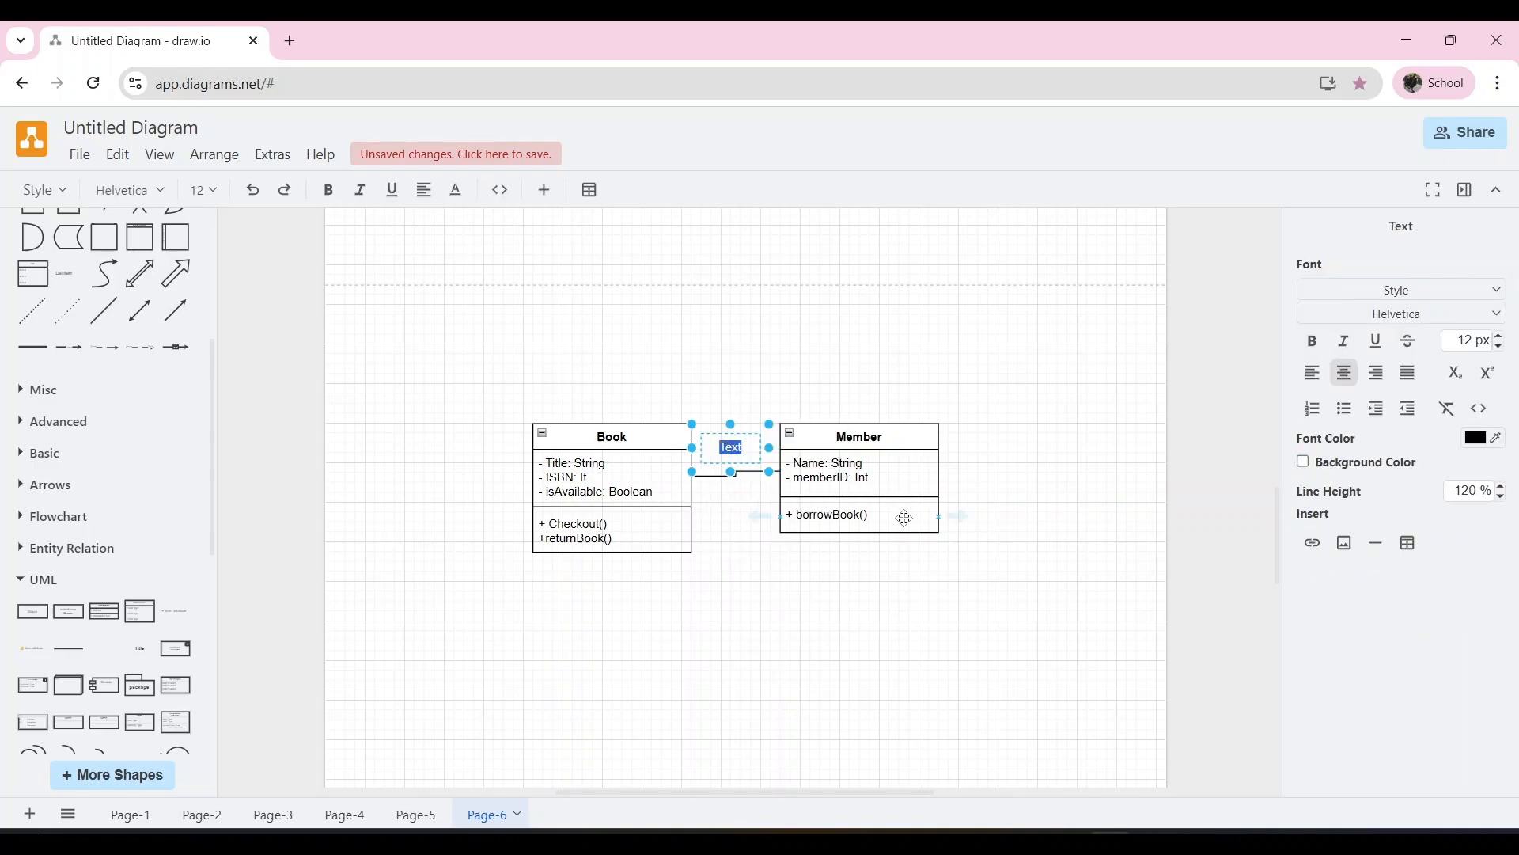
pyautogui.write('0..*')
pyautogui.click(762, 546)
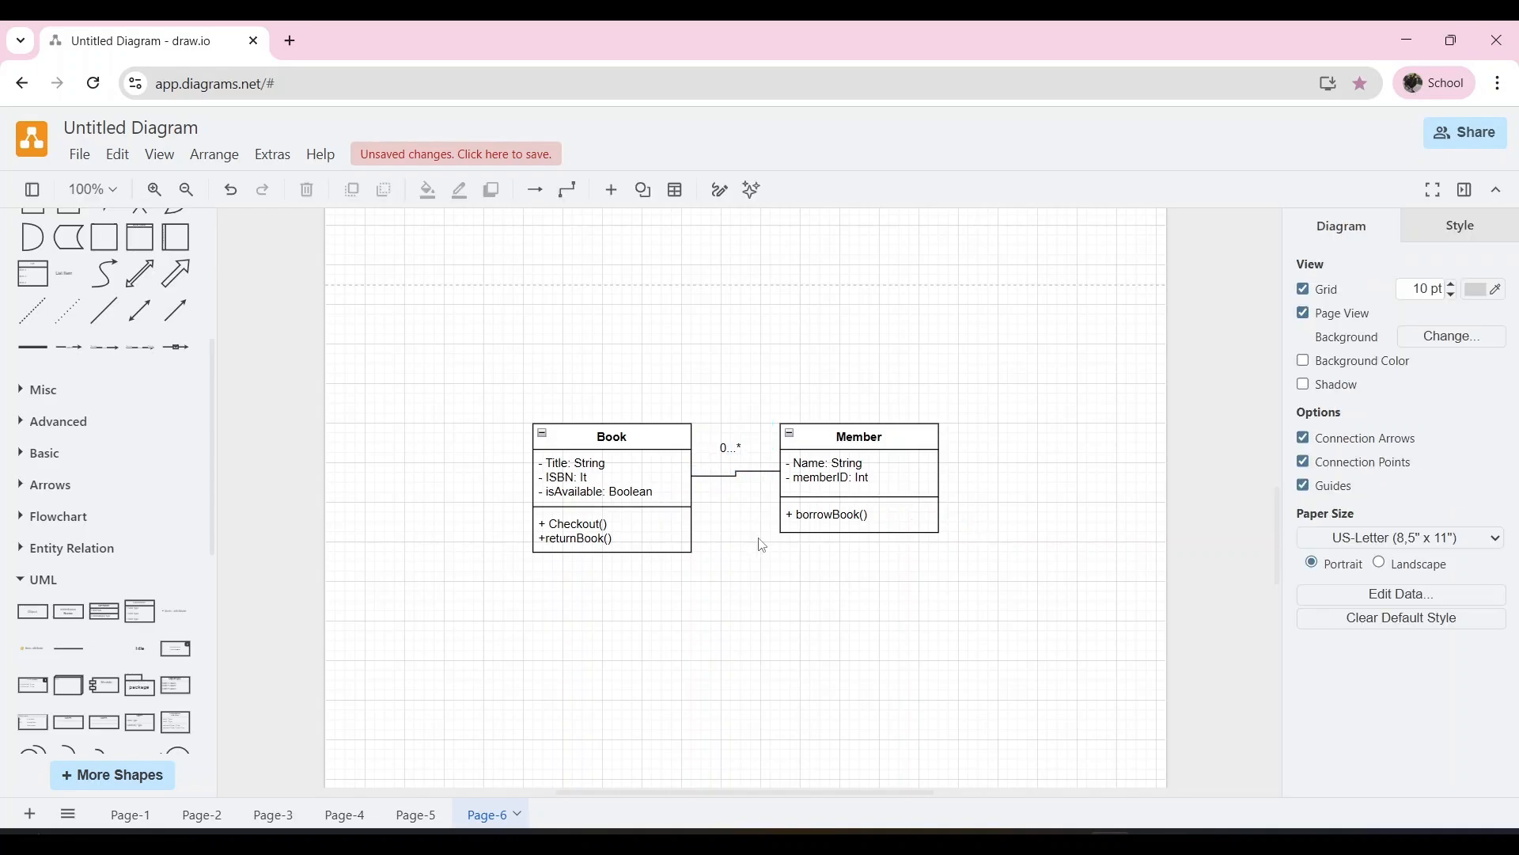